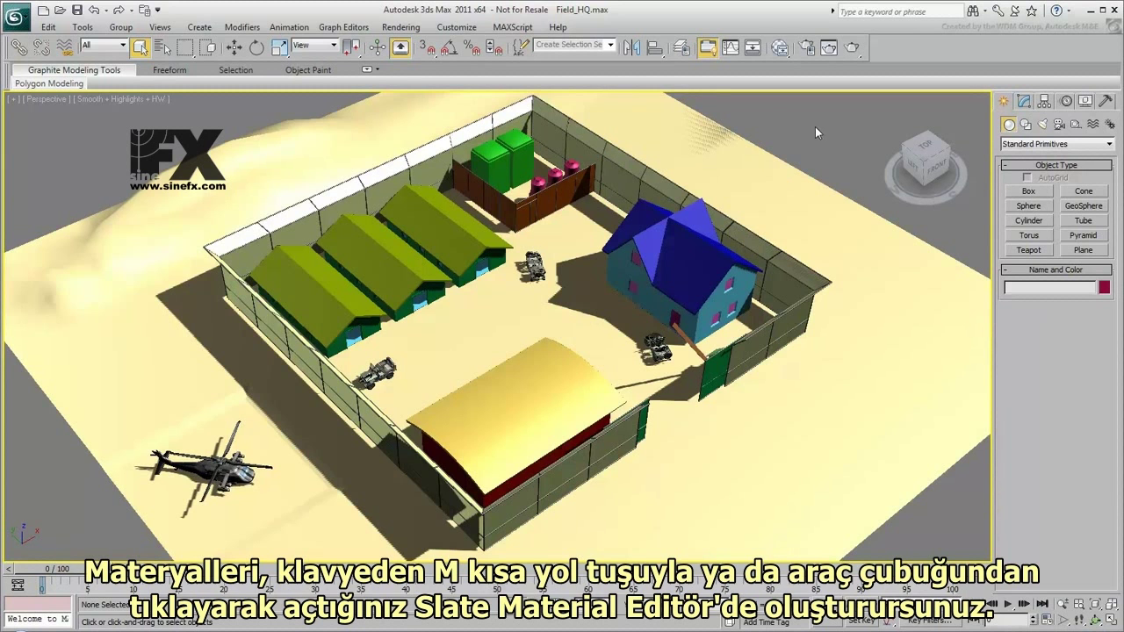
Open the Slate Material Editor, enlarge its window and browser panel, then minimize it
{"action": "left_click", "coordinate": [781, 49]}
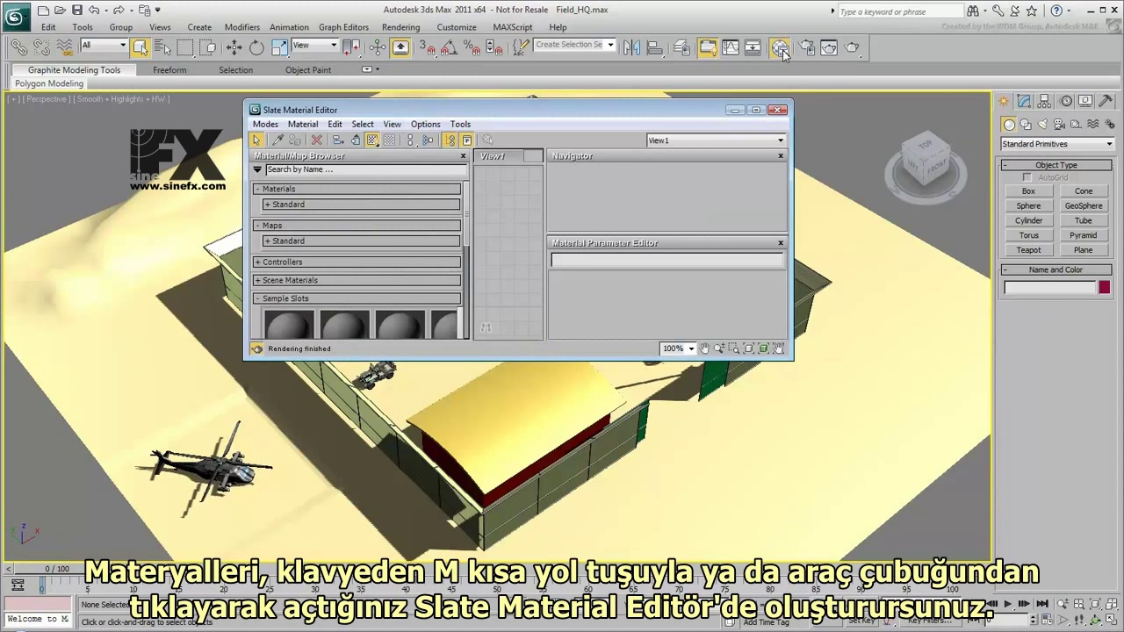
{"action": "key", "text": "m"}
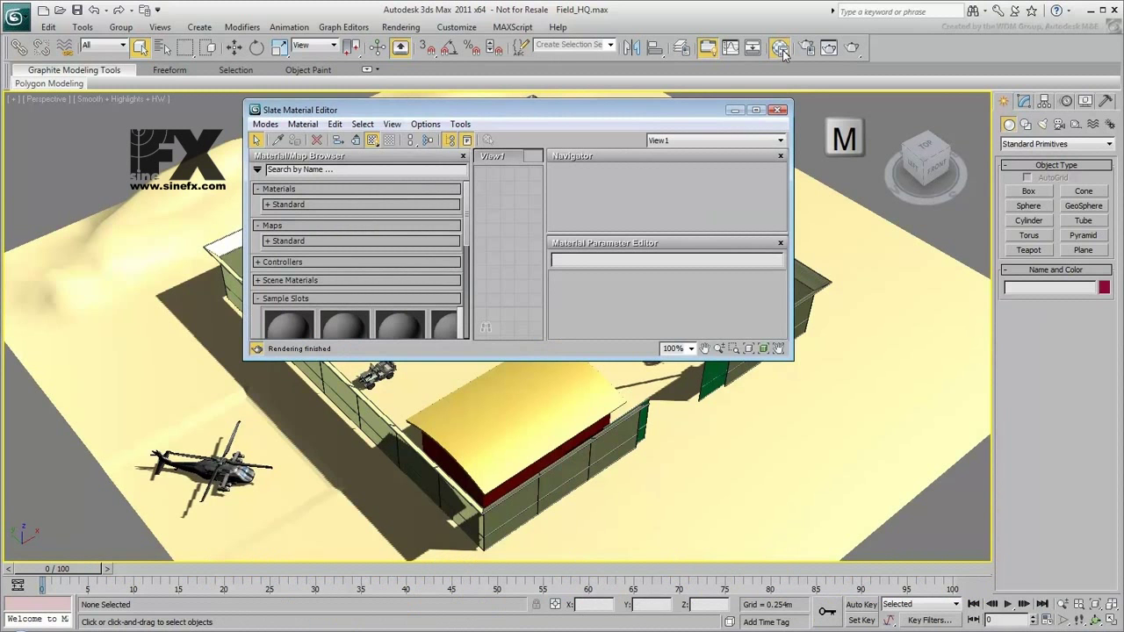
{"action": "left_click_drag", "start_coordinate": [792, 358], "coordinate": [981, 545]}
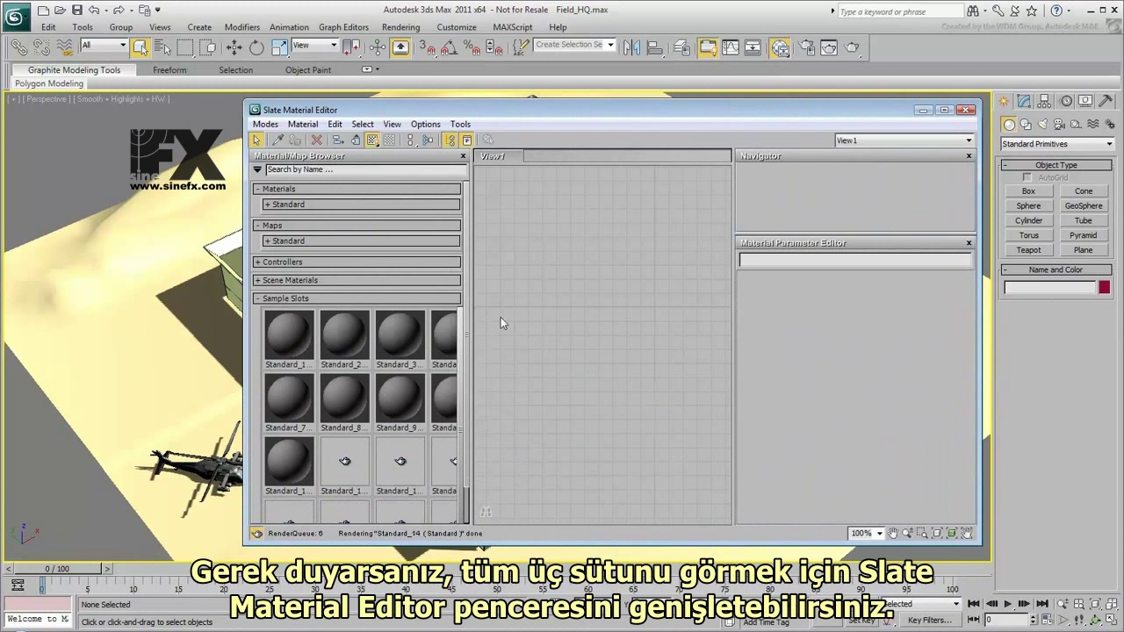
{"action": "left_click_drag", "start_coordinate": [462, 316], "coordinate": [389, 312]}
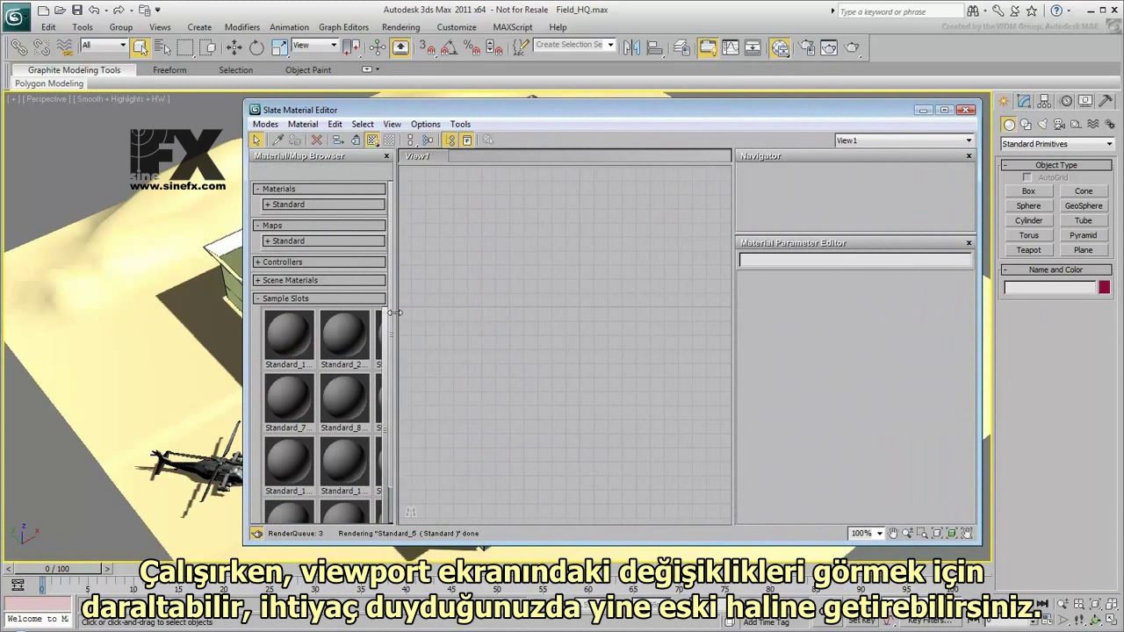
{"action": "left_click", "coordinate": [922, 110]}
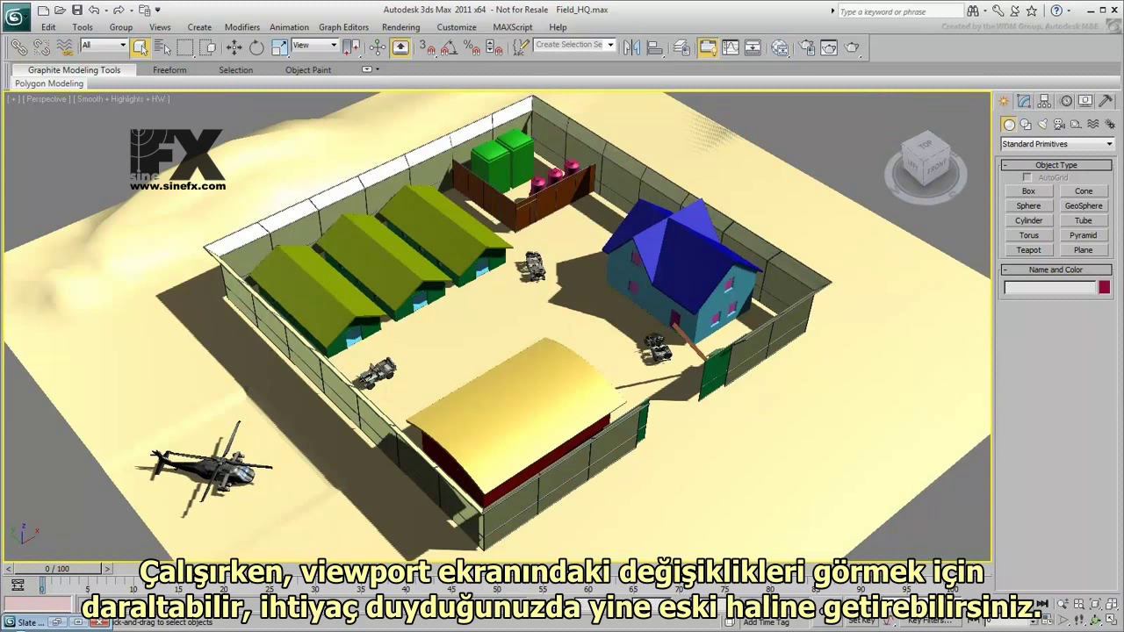
{"action": "left_click", "coordinate": [63, 623]}
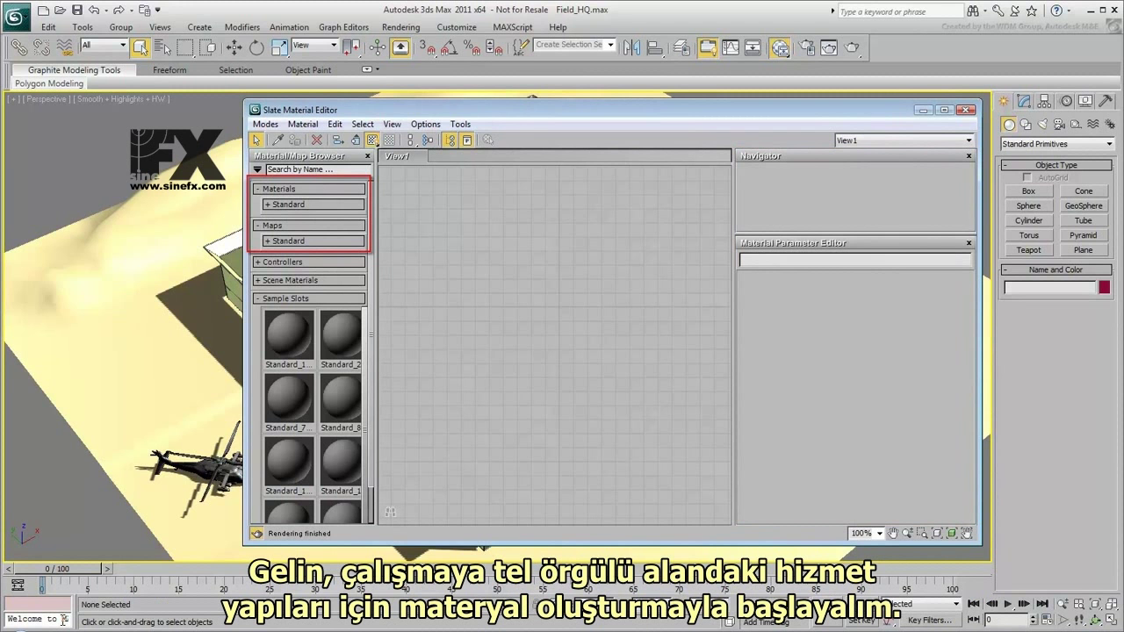
{"action": "left_click", "coordinate": [923, 111]}
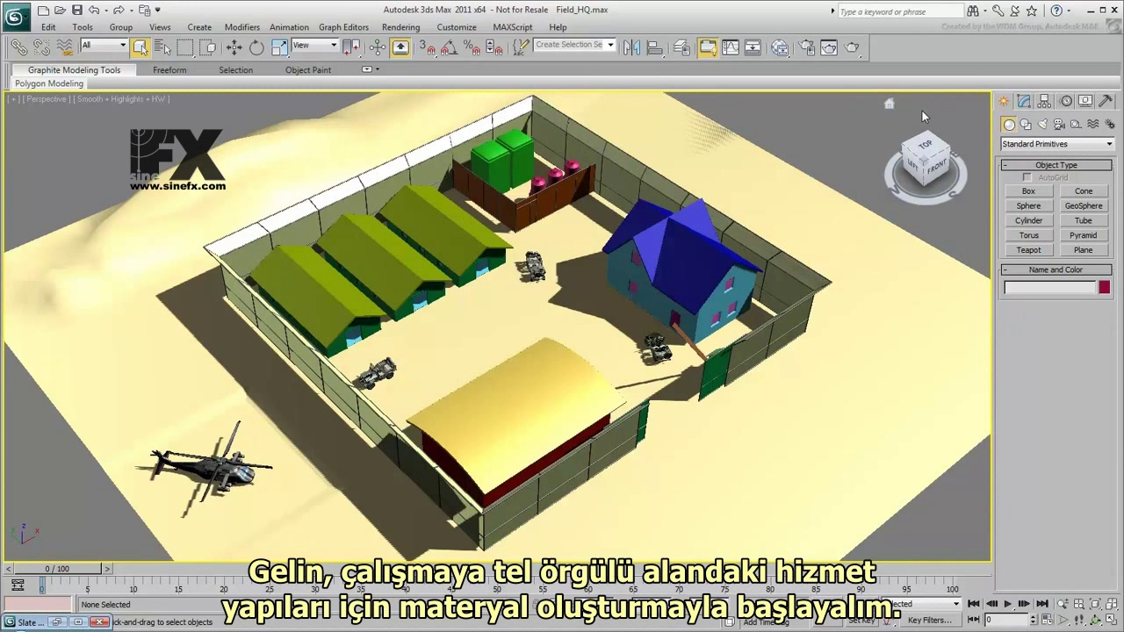
Select the Utilities named selection set and isolate it in the viewport
{"action": "left_click", "coordinate": [611, 47]}
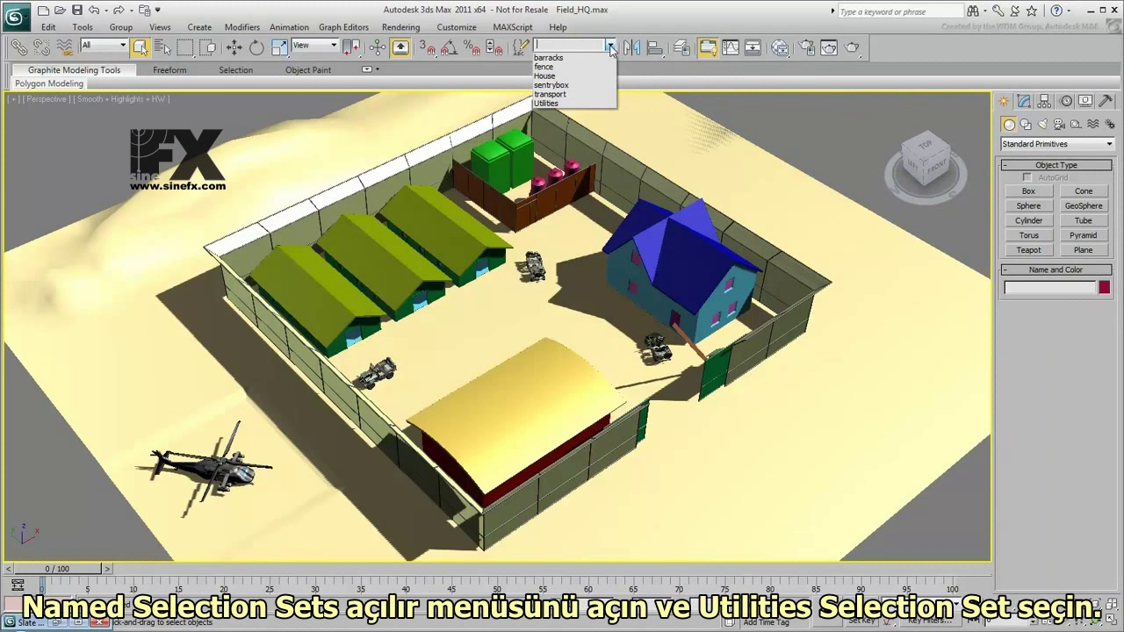
{"action": "left_click", "coordinate": [593, 106]}
{"action": "right_click", "coordinate": [498, 288]}
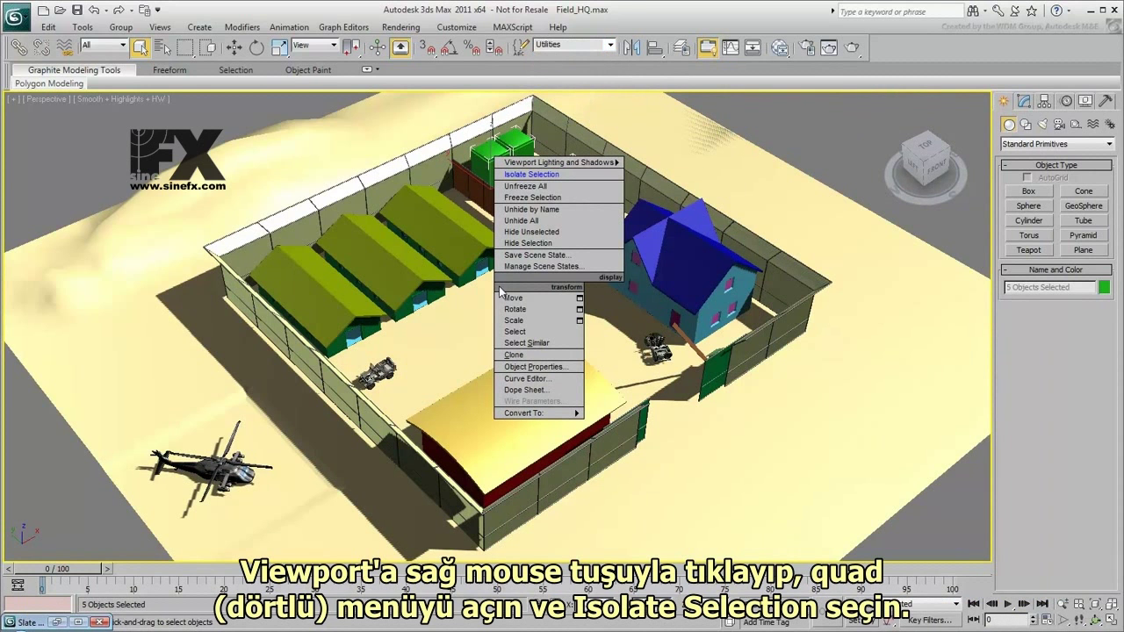
{"action": "left_click", "coordinate": [569, 179]}
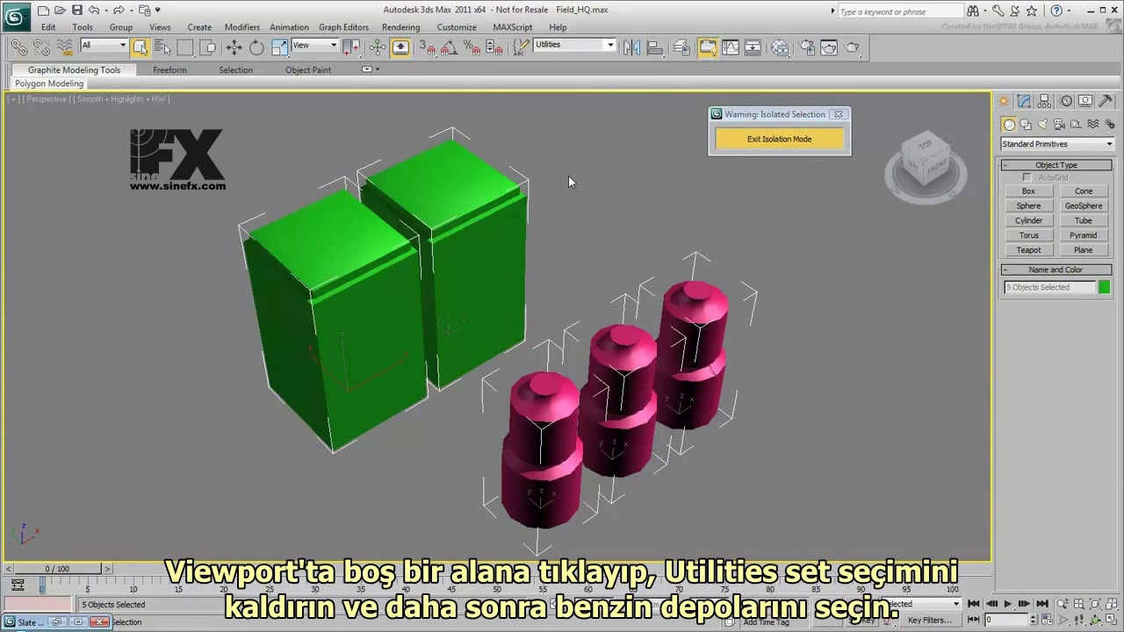
Clear the selection, orbit to a low front-left angle, and region-select the three pink tanks
{"action": "left_click", "coordinate": [597, 212]}
{"action": "middle_click_drag", "start_coordinate": [596, 212], "coordinate": [624, 159], "text": "alt"}
{"action": "left_click_drag", "start_coordinate": [527, 238], "coordinate": [750, 471]}
{"action": "middle_click_drag", "start_coordinate": [619, 482], "coordinate": [865, 457]}
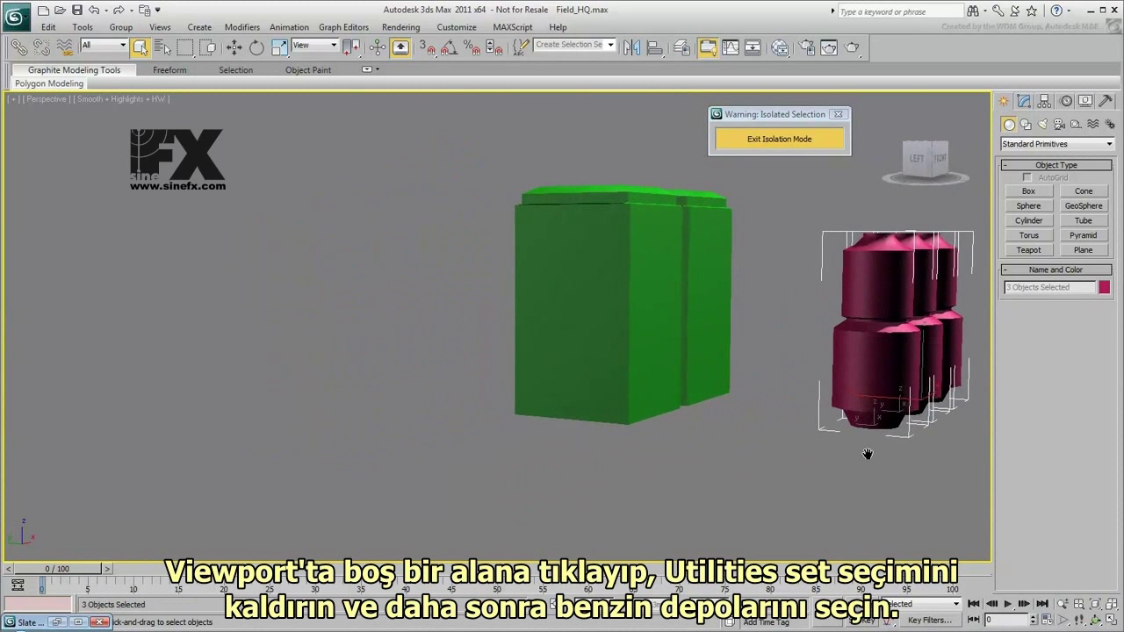
Add a new Standard material node in the Slate editor and name it 'Oil Tanks'
{"action": "left_click", "coordinate": [56, 622]}
{"action": "left_click_drag", "start_coordinate": [583, 111], "coordinate": [378, 114]}
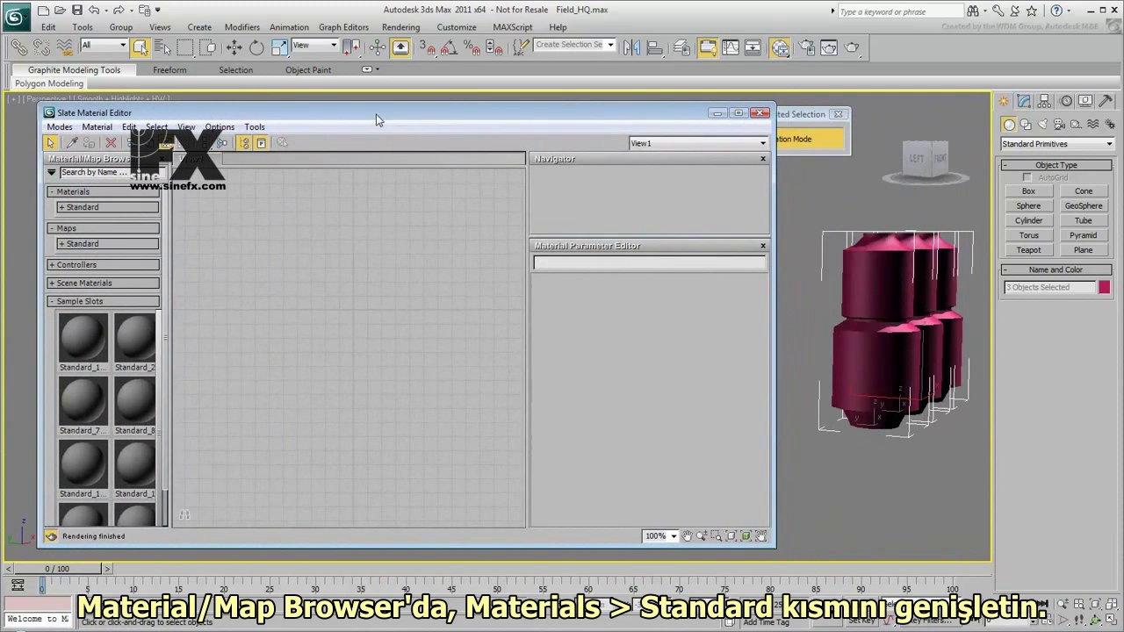
{"action": "left_click", "coordinate": [123, 208]}
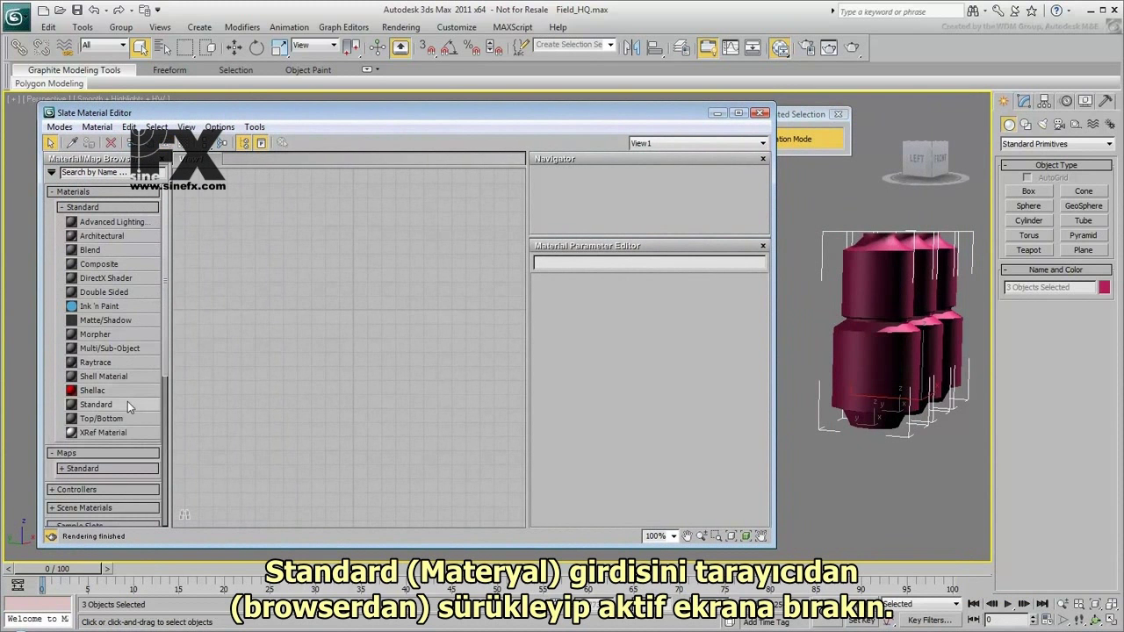
{"action": "left_click_drag", "start_coordinate": [127, 402], "coordinate": [334, 230]}
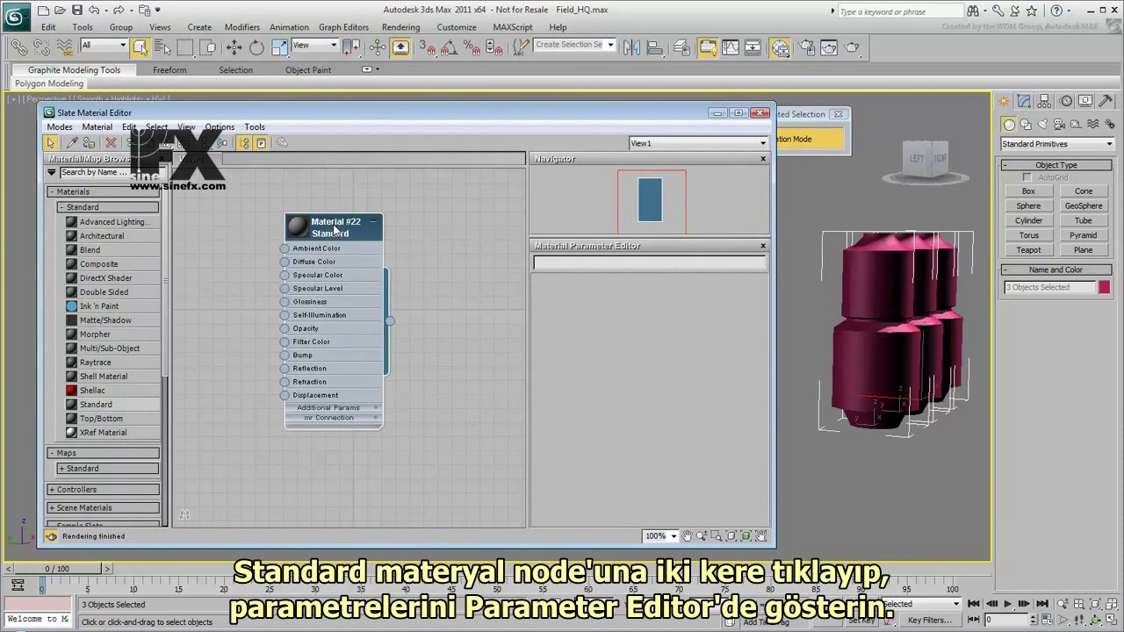
{"action": "double_click", "coordinate": [334, 230]}
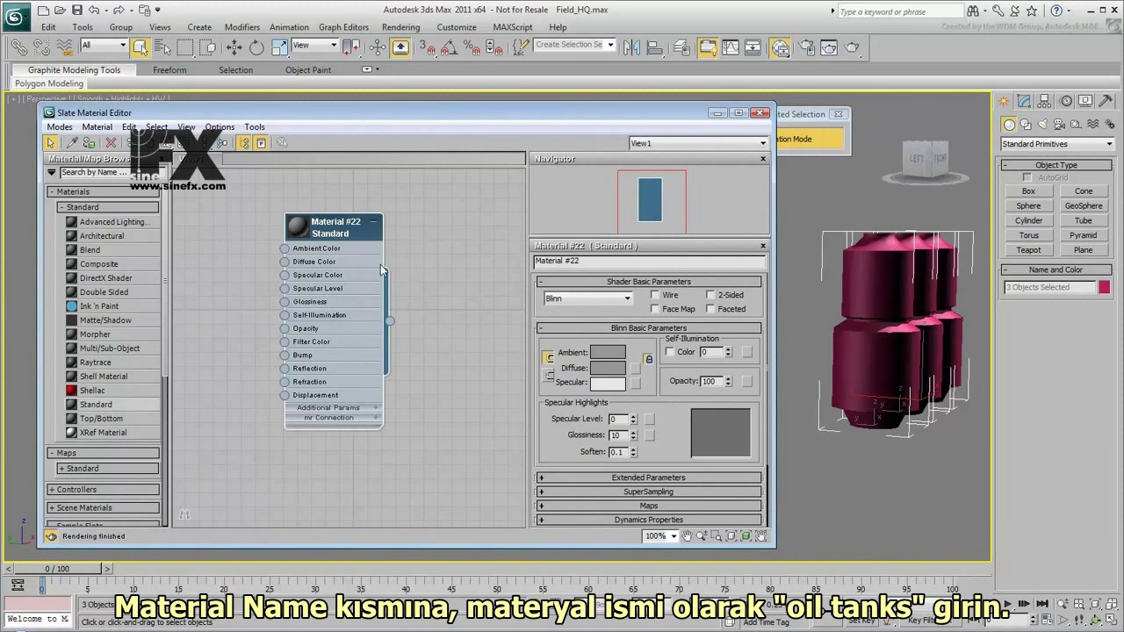
{"action": "left_click", "coordinate": [540, 262]}
{"action": "type", "text": "Oil Tanks"}
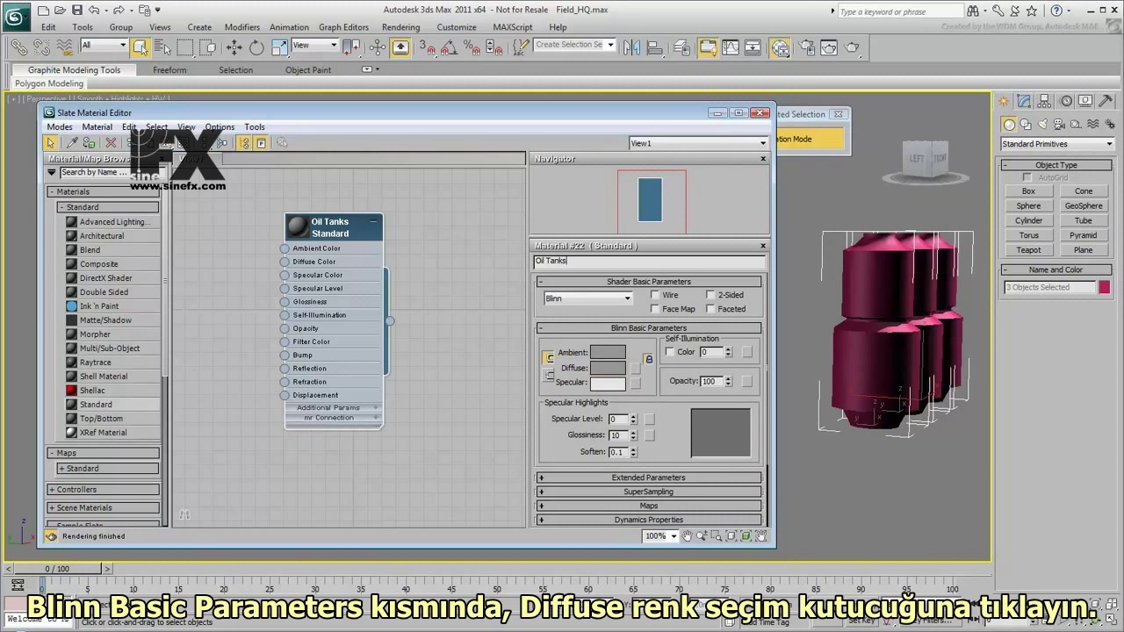
Give Oil Tanks a saturated yellow diffuse colour and assign it to the three selected tanks
{"action": "left_click", "coordinate": [608, 370]}
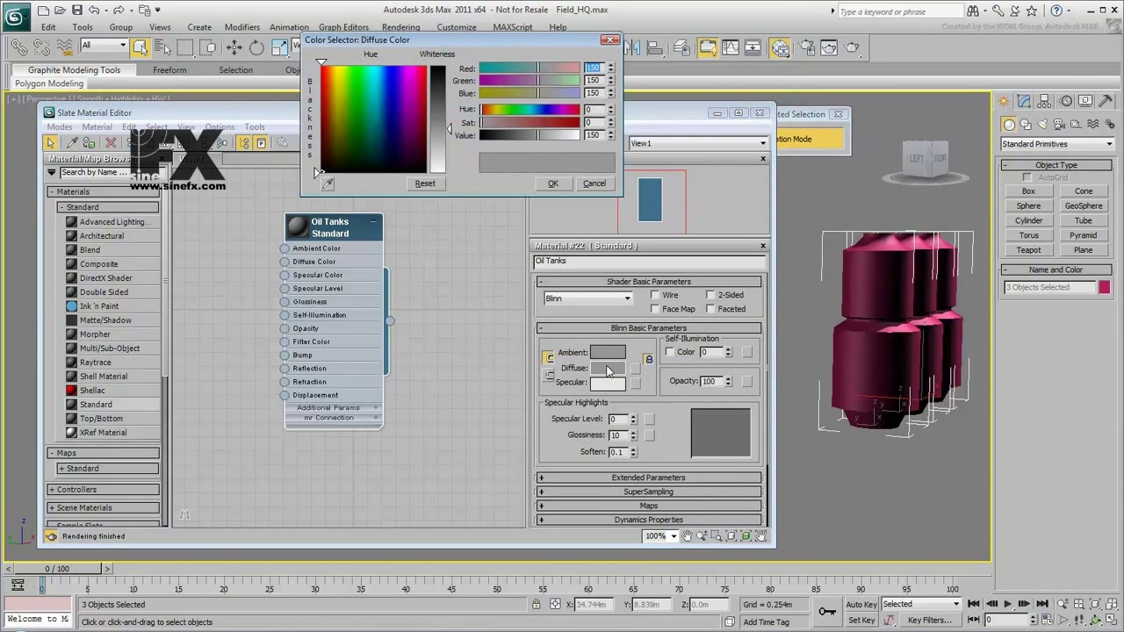
{"action": "left_click", "coordinate": [337, 78]}
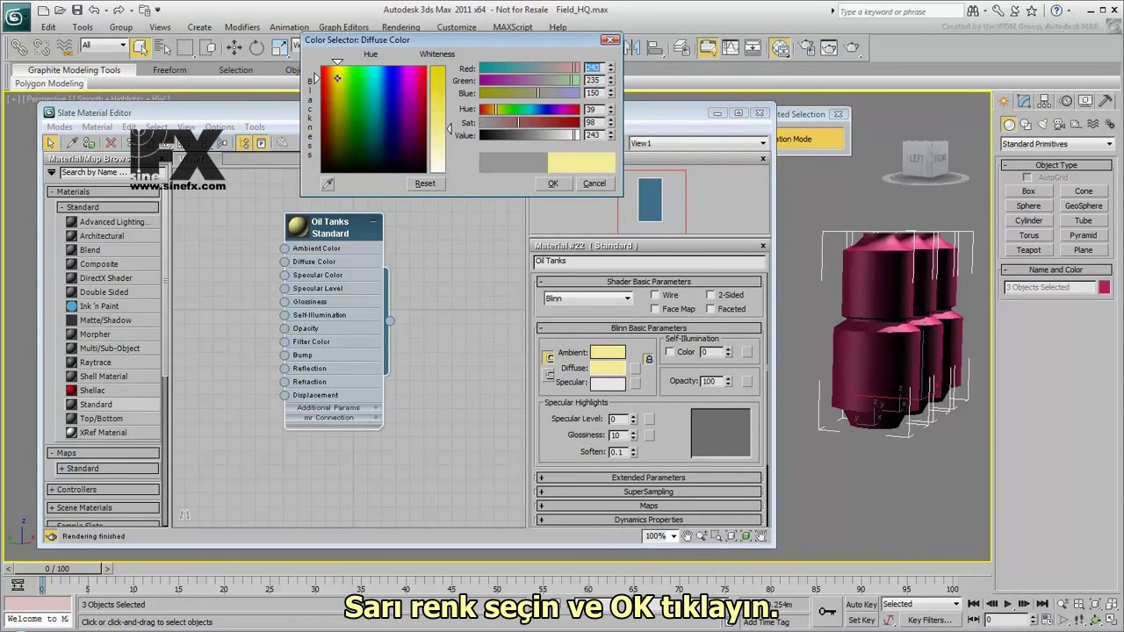
{"action": "left_click_drag", "start_coordinate": [448, 129], "coordinate": [439, 72]}
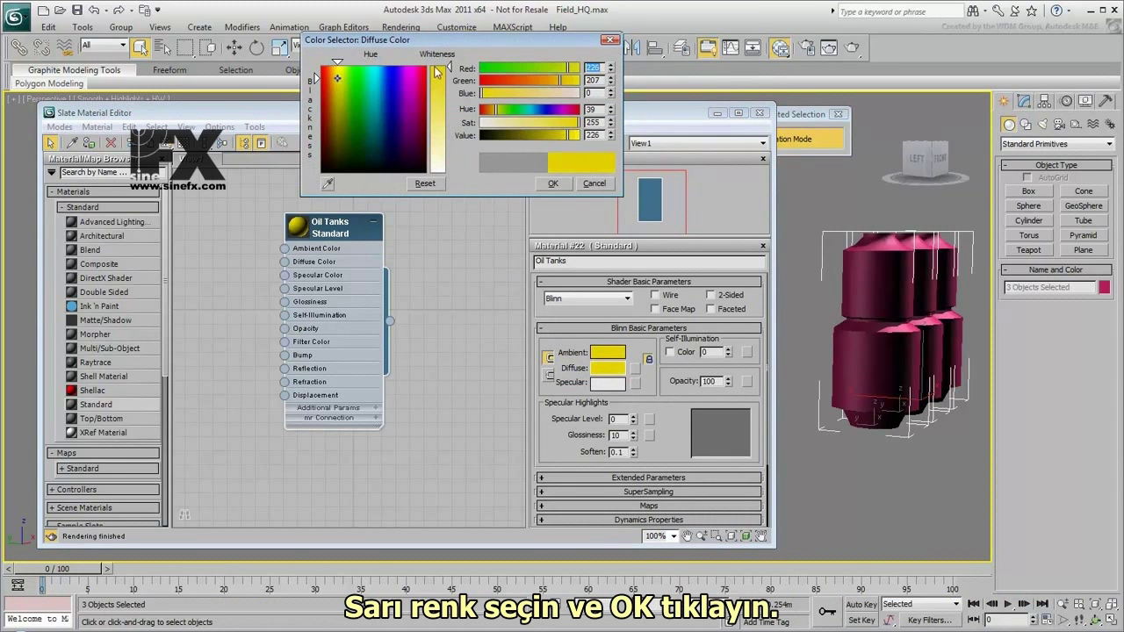
{"action": "left_click", "coordinate": [553, 183]}
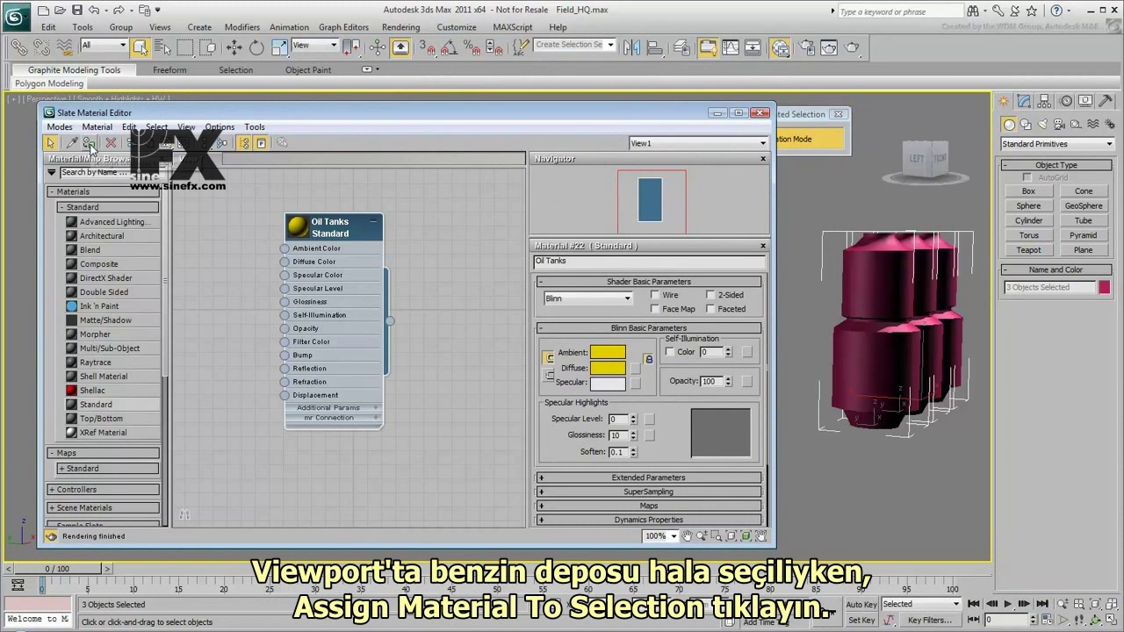
{"action": "left_click", "coordinate": [89, 144]}
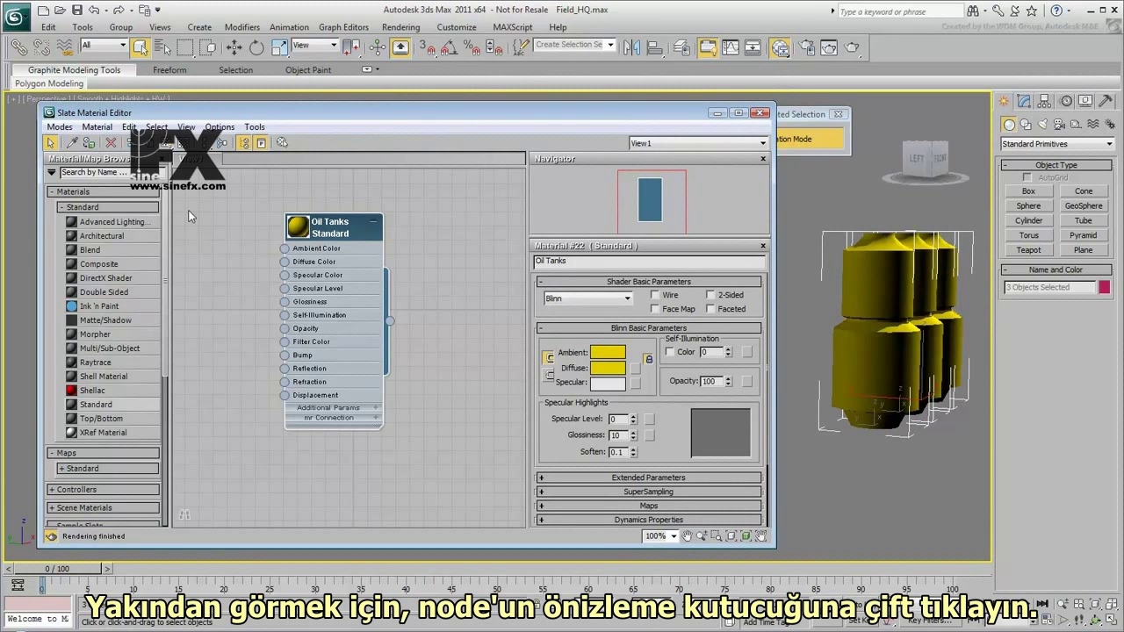
Set the Oil Tanks material's Specular Level to 79 and Glossiness to 30
{"action": "double_click", "coordinate": [299, 229]}
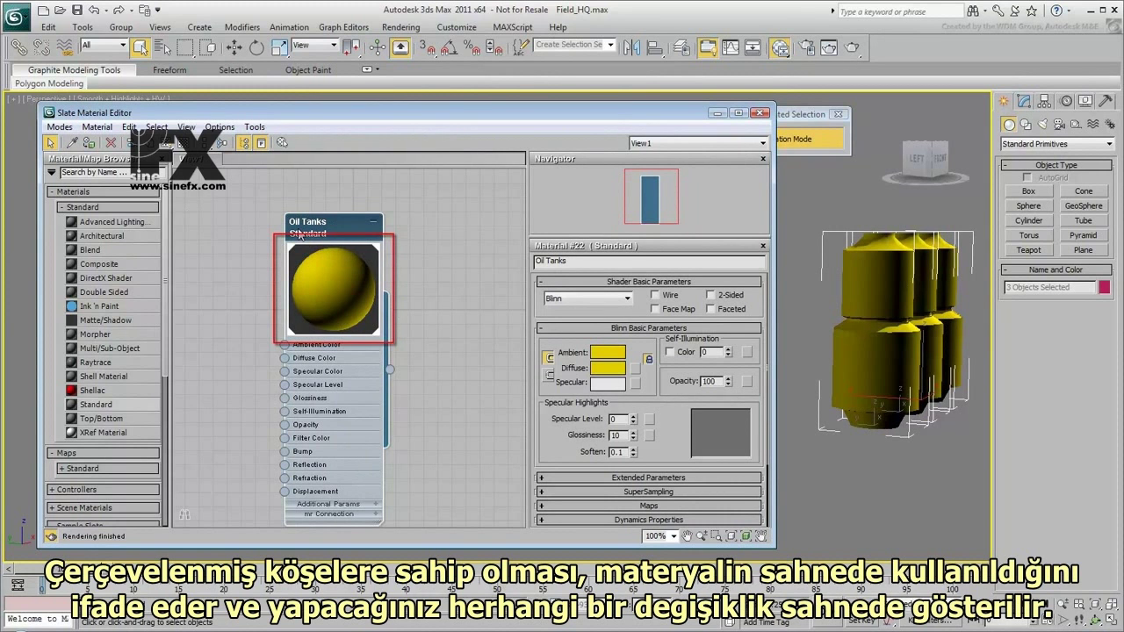
{"action": "left_click_drag", "start_coordinate": [632, 419], "coordinate": [635, 362]}
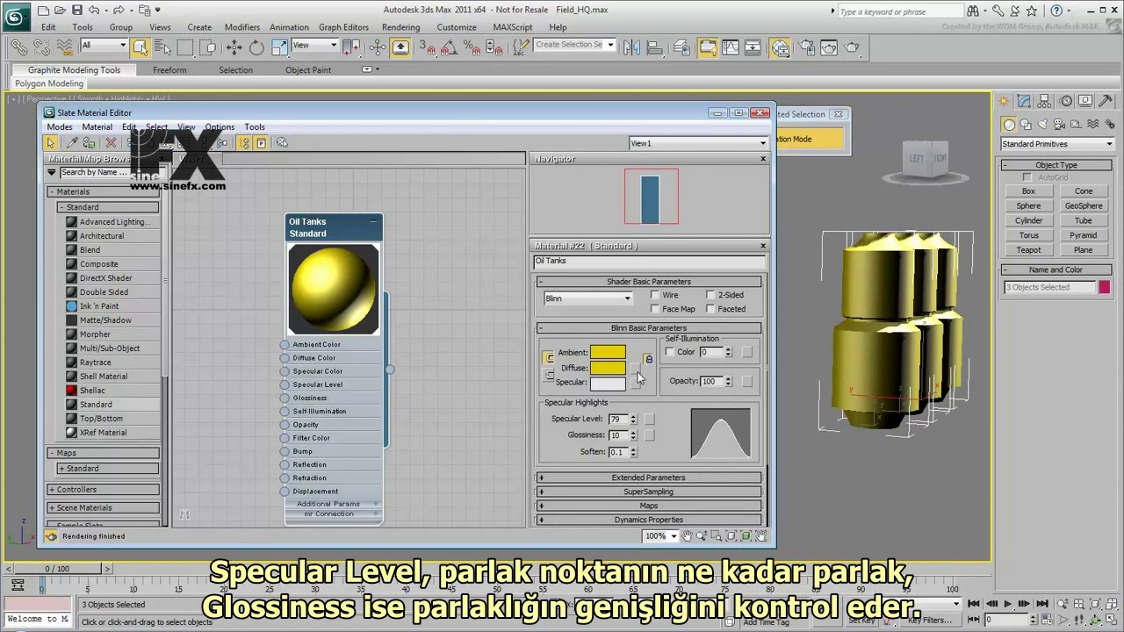
{"action": "mouse_move", "coordinate": [632, 434]}
{"action": "left_mouse_down"}
{"action": "mouse_move", "coordinate": [638, 403]}
{"action": "mouse_move", "coordinate": [637, 419]}
{"action": "left_mouse_up"}
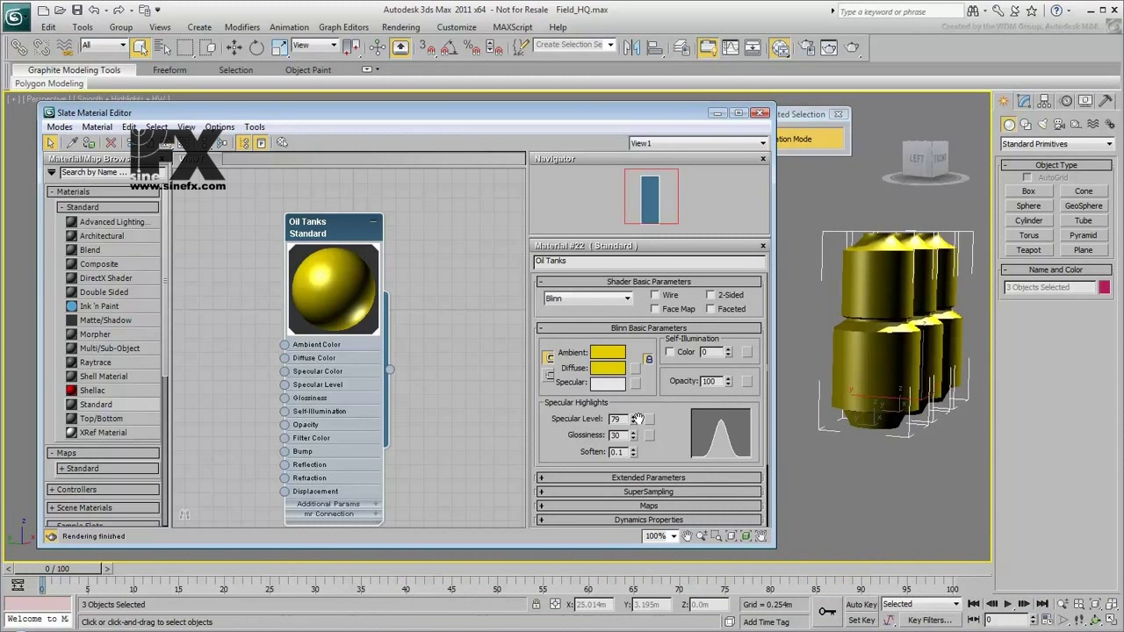
Add a new Standard material node to the view and name it 'Generator'
{"action": "scroll", "coordinate": [431, 376], "scroll_direction": "down", "scroll_amount": 5}
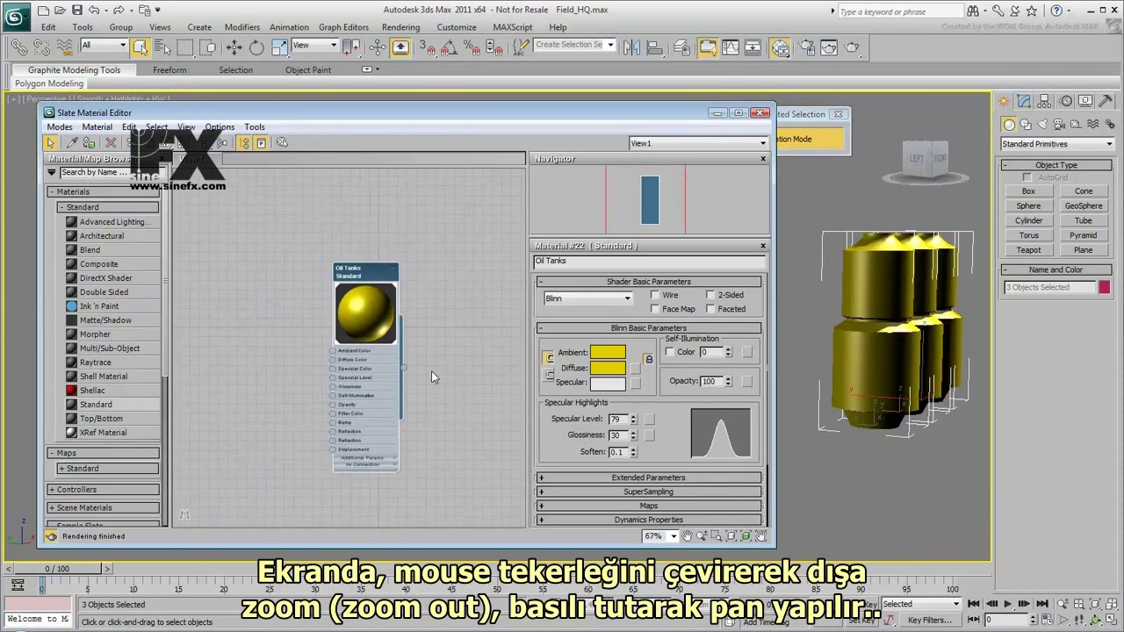
{"action": "scroll", "coordinate": [211, 386], "scroll_direction": "up", "scroll_amount": 3}
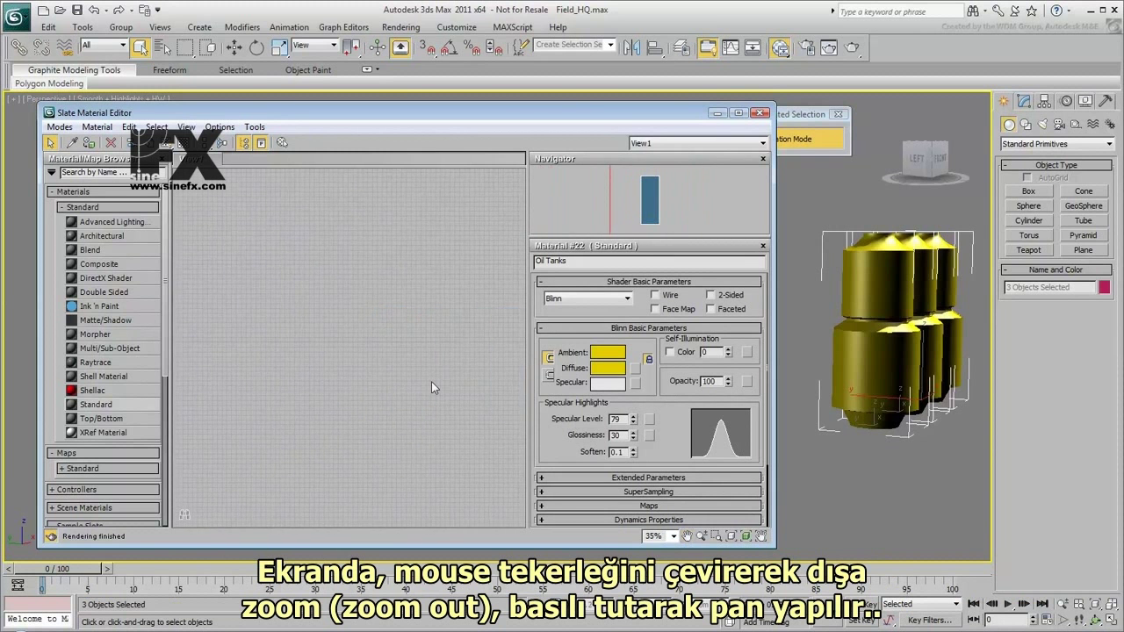
{"action": "scroll", "coordinate": [431, 381], "scroll_direction": "up", "scroll_amount": 2}
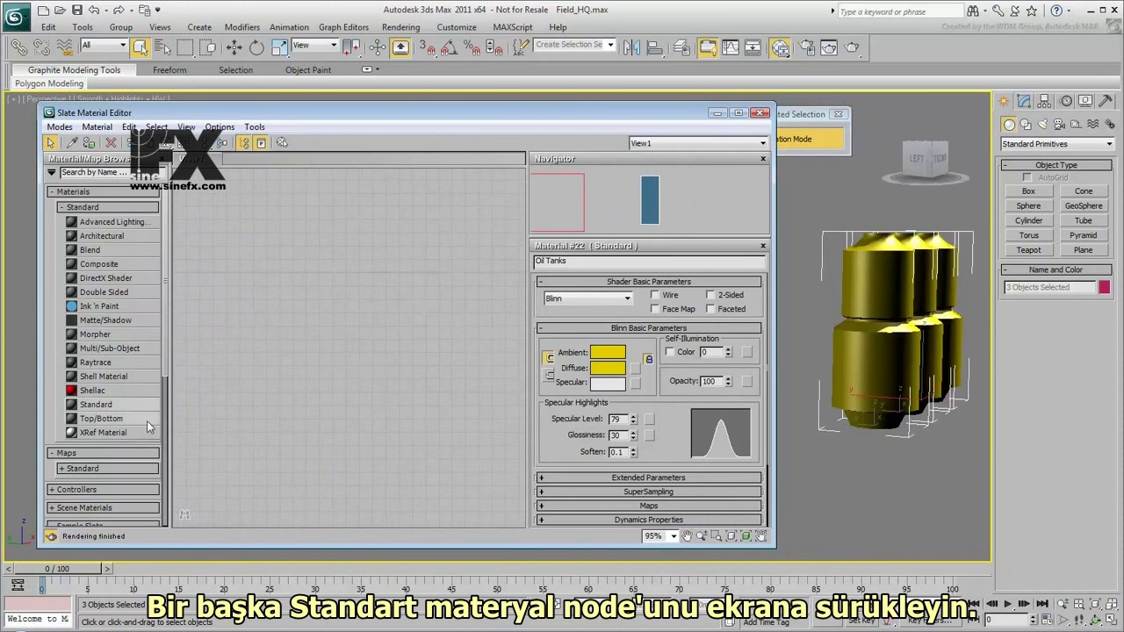
{"action": "left_click_drag", "start_coordinate": [129, 405], "coordinate": [362, 283]}
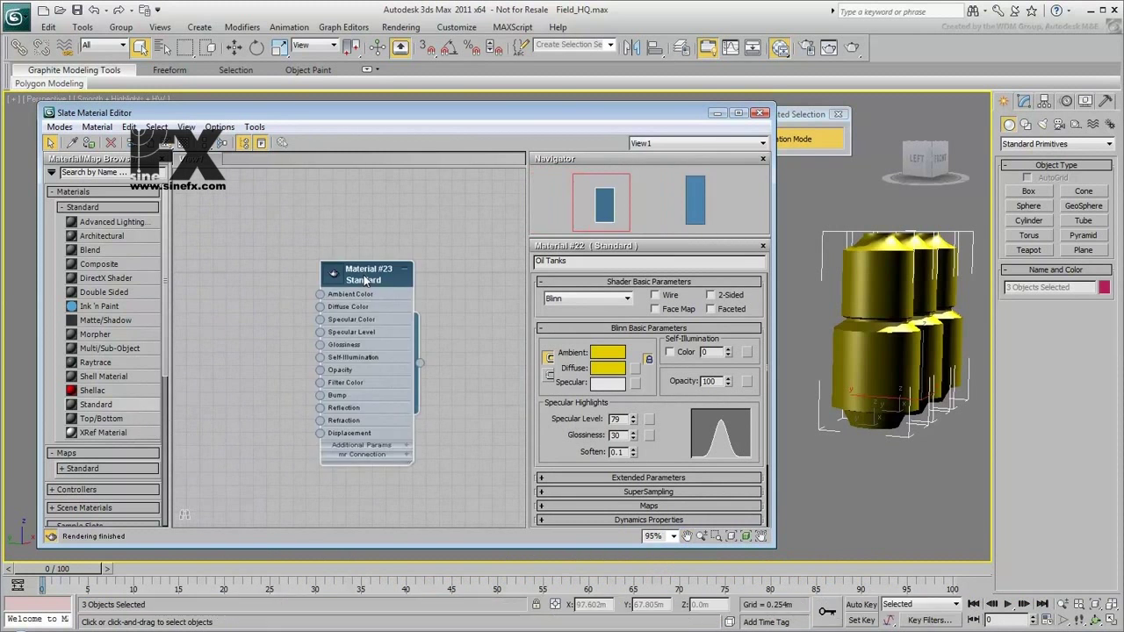
{"action": "scroll", "coordinate": [364, 279], "scroll_direction": "up", "scroll_amount": 2}
{"action": "double_click", "coordinate": [374, 275]}
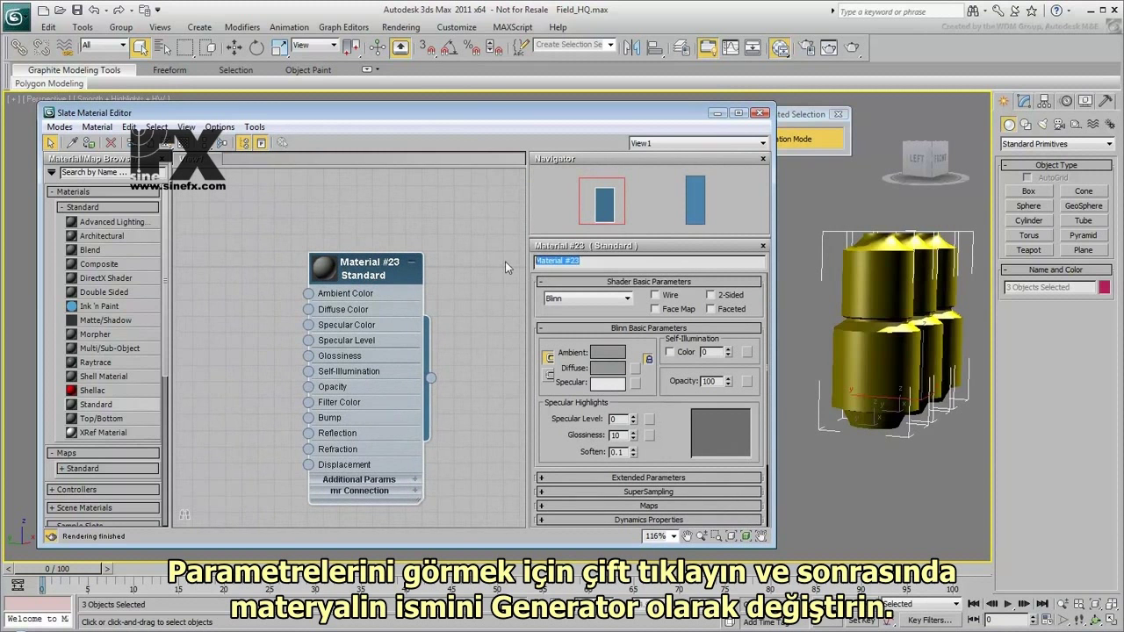
{"action": "type", "text": "Generator"}
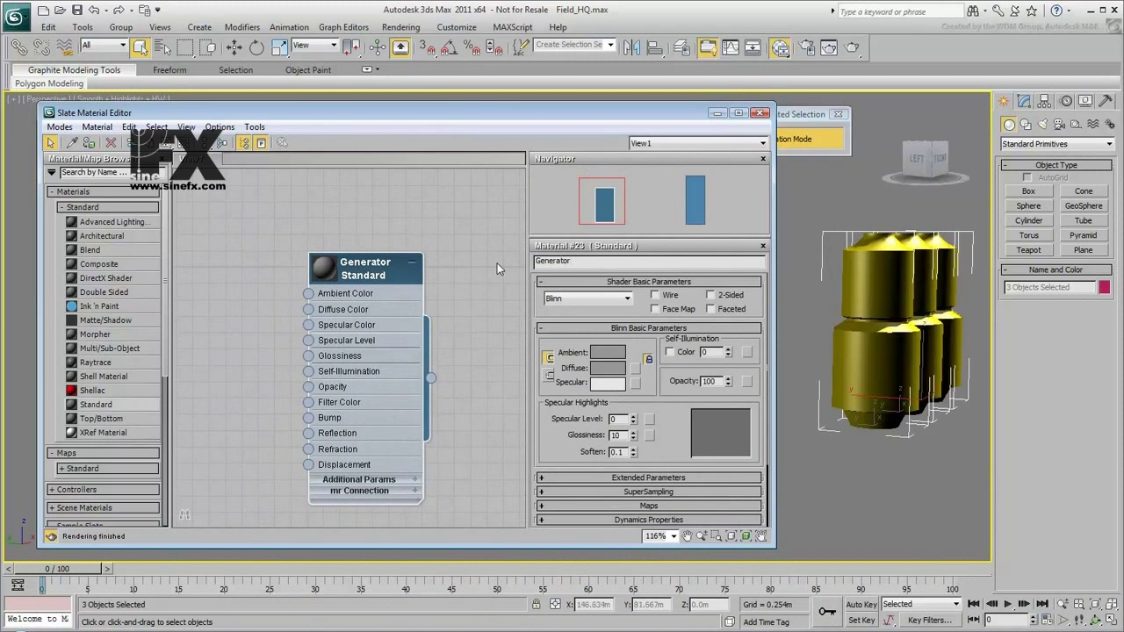
{"action": "middle_click_drag", "start_coordinate": [264, 432], "coordinate": [325, 369]}
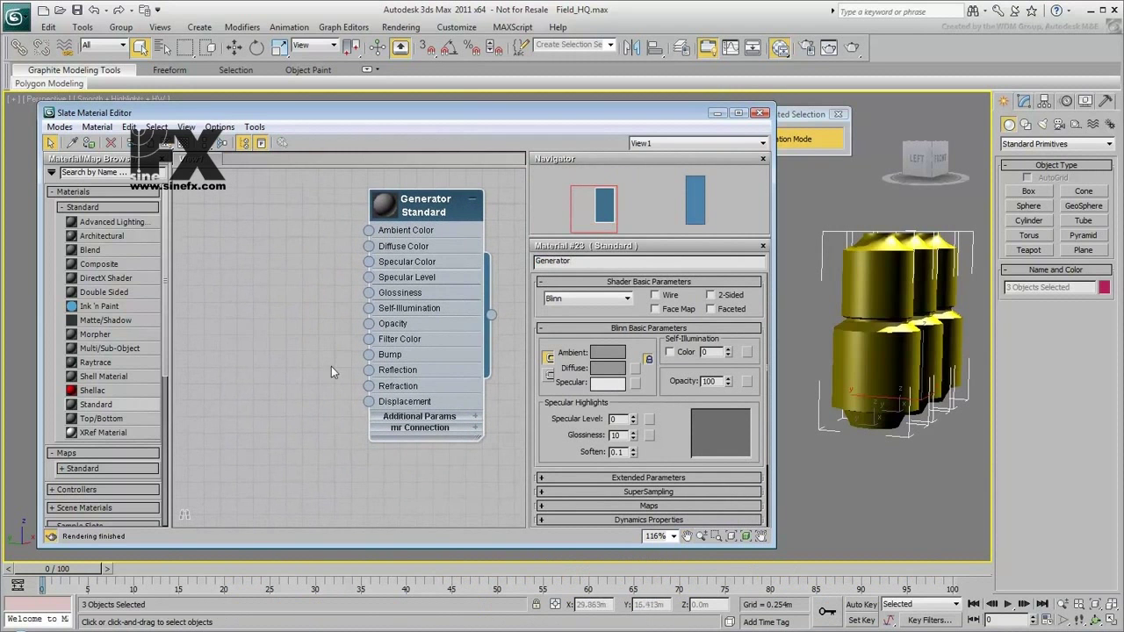
Drag a Bitmap map from Maps > Standard into the view and pick metals.checker.plate.jpg
{"action": "left_click", "coordinate": [124, 466]}
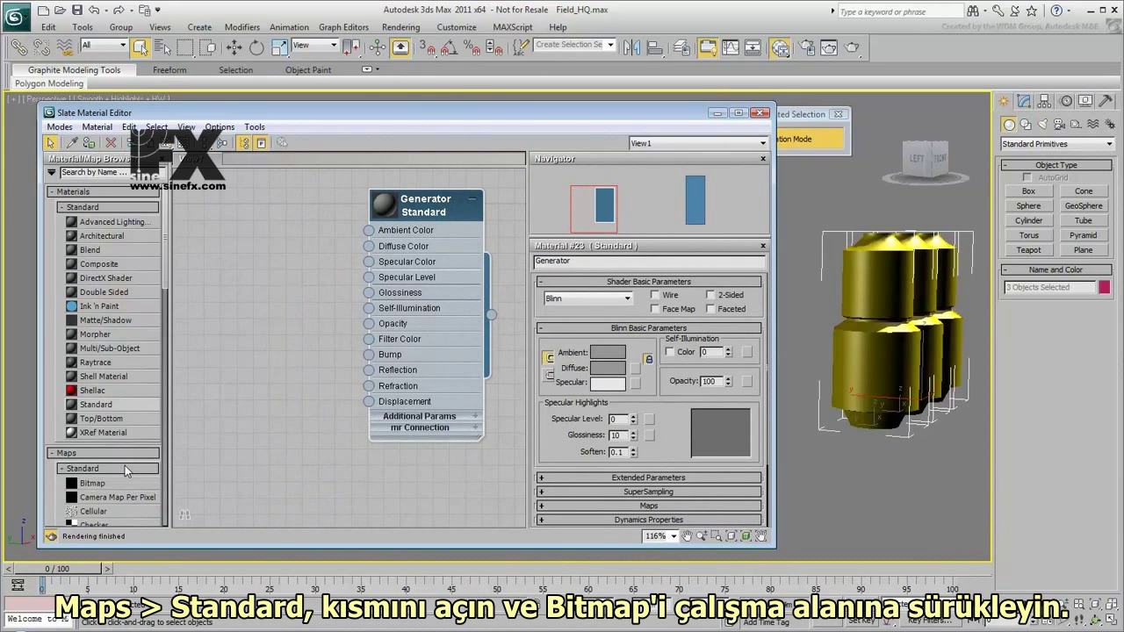
{"action": "scroll", "coordinate": [163, 296], "scroll_direction": "down", "scroll_amount": 5}
{"action": "left_click_drag", "start_coordinate": [121, 260], "coordinate": [249, 221]}
{"action": "left_click", "coordinate": [349, 258]}
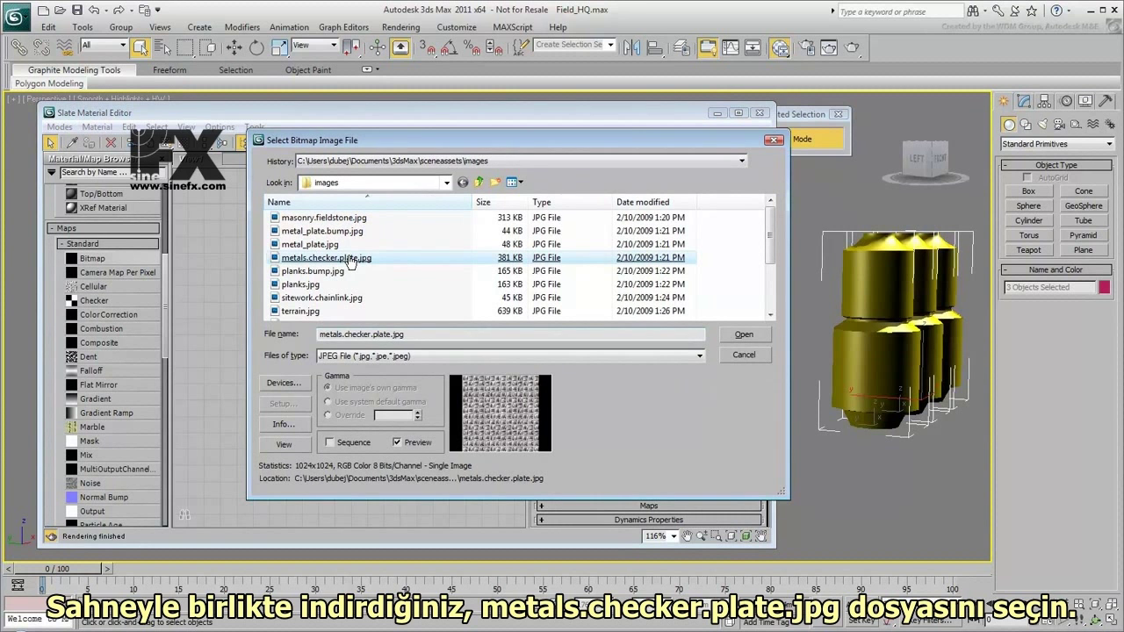
Load metals.checker.plate.jpg as the bitmap and wire it into Generator's Diffuse Color
{"action": "double_click", "coordinate": [350, 258]}
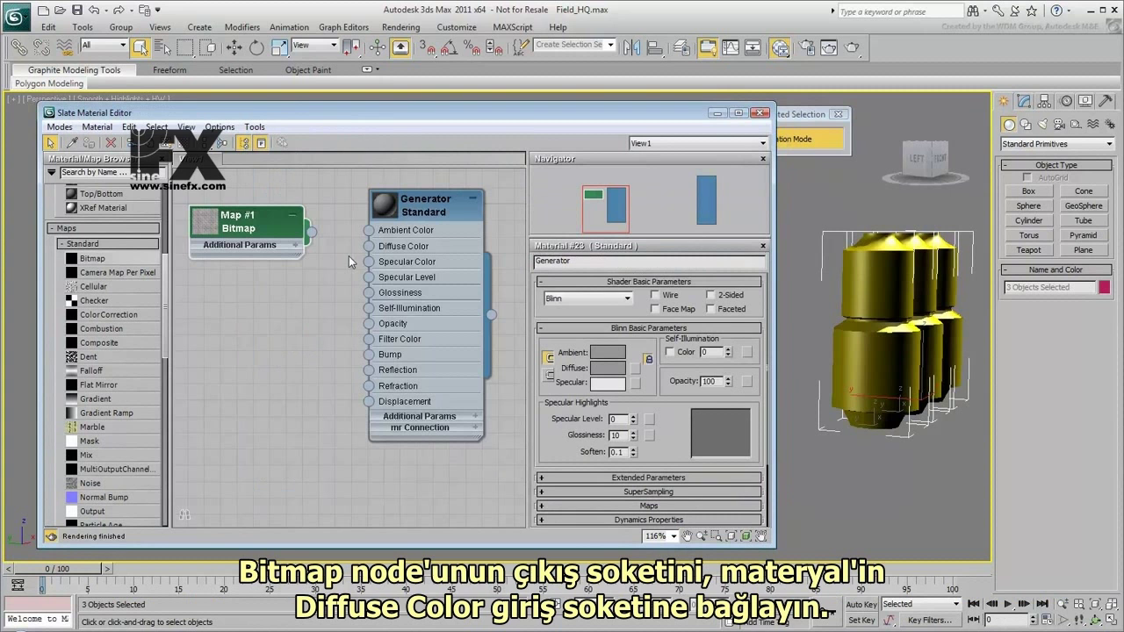
{"action": "left_click_drag", "start_coordinate": [310, 232], "coordinate": [372, 250]}
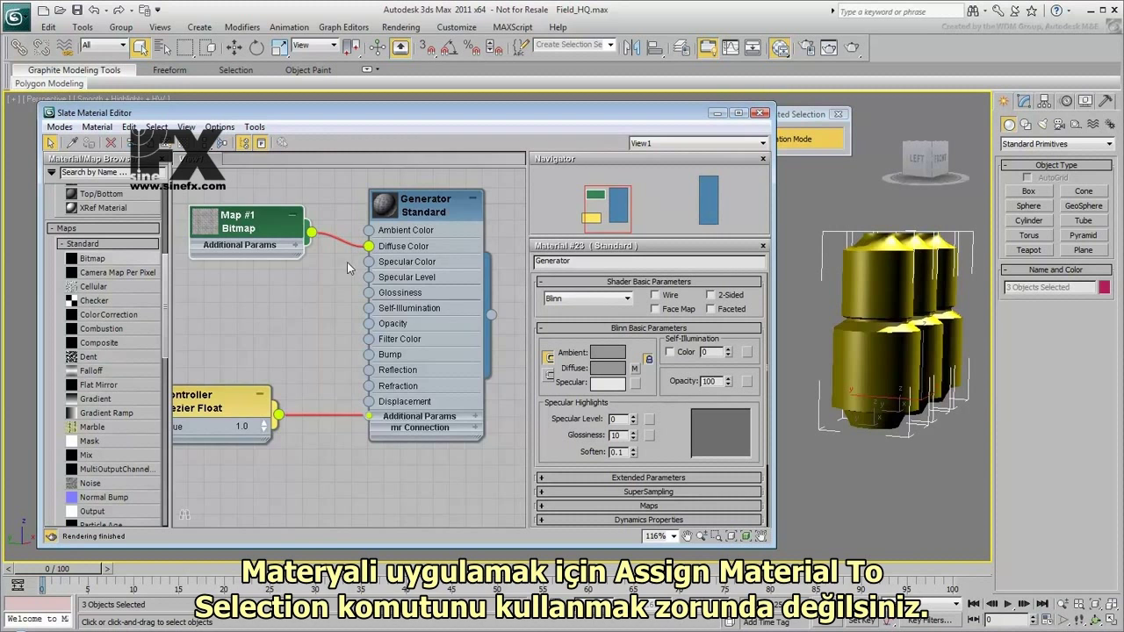
{"action": "middle_click_drag", "start_coordinate": [347, 262], "coordinate": [245, 279]}
{"action": "left_click", "coordinate": [795, 177]}
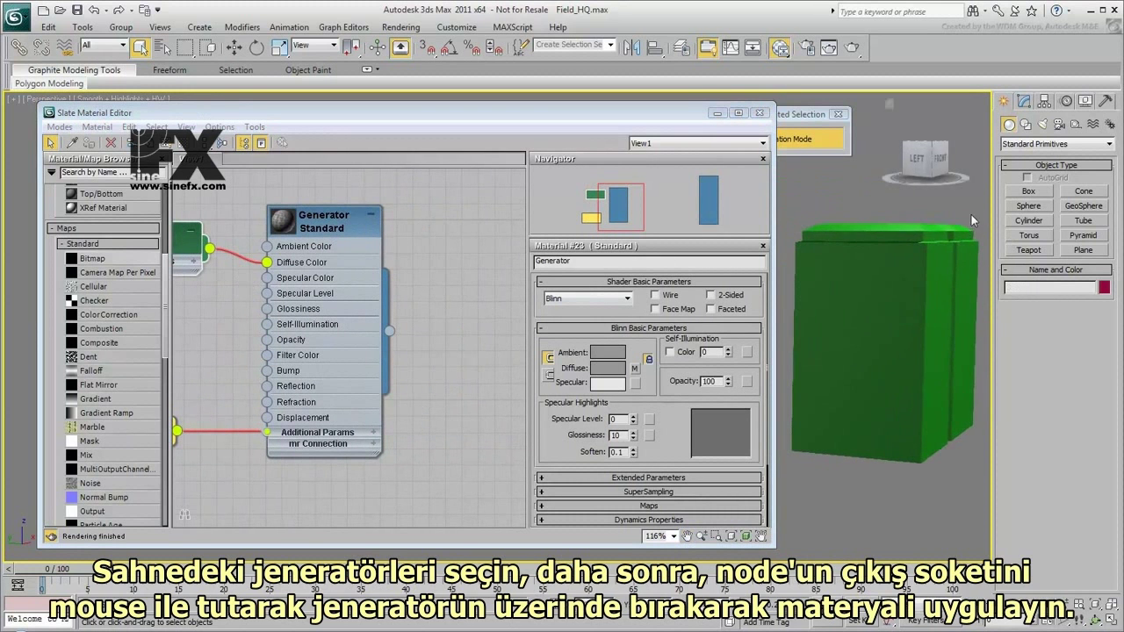
Assign the Generator material to both generator boxes and show its map in the viewport
{"action": "left_click_drag", "start_coordinate": [972, 214], "coordinate": [831, 440]}
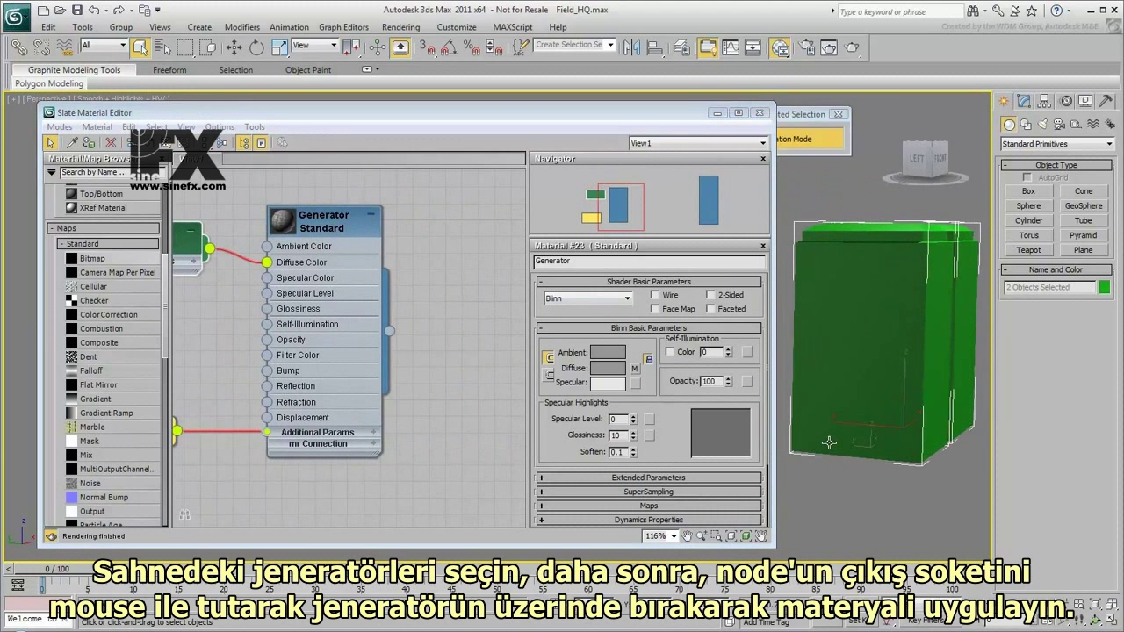
{"action": "left_click_drag", "start_coordinate": [391, 333], "coordinate": [841, 323]}
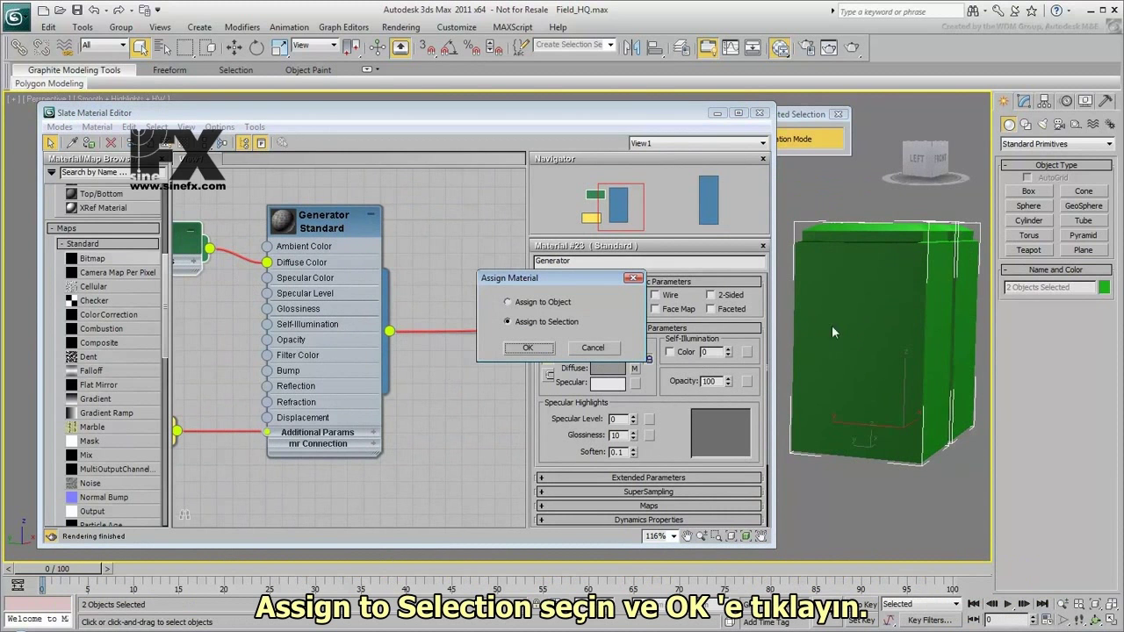
{"action": "left_click", "coordinate": [528, 347]}
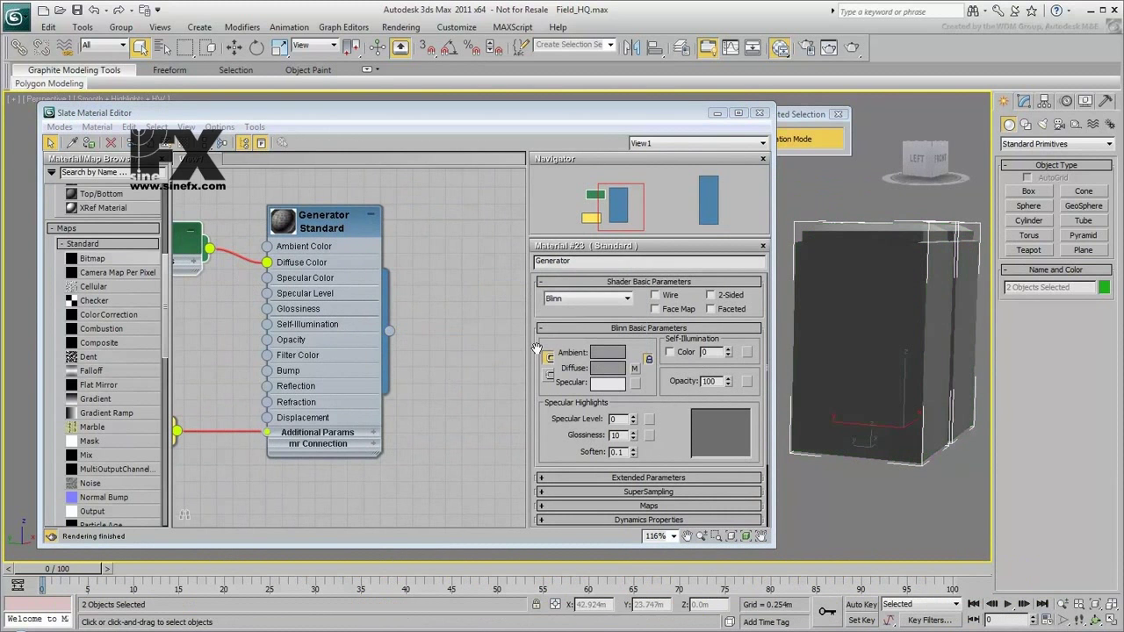
{"action": "left_click", "coordinate": [345, 230]}
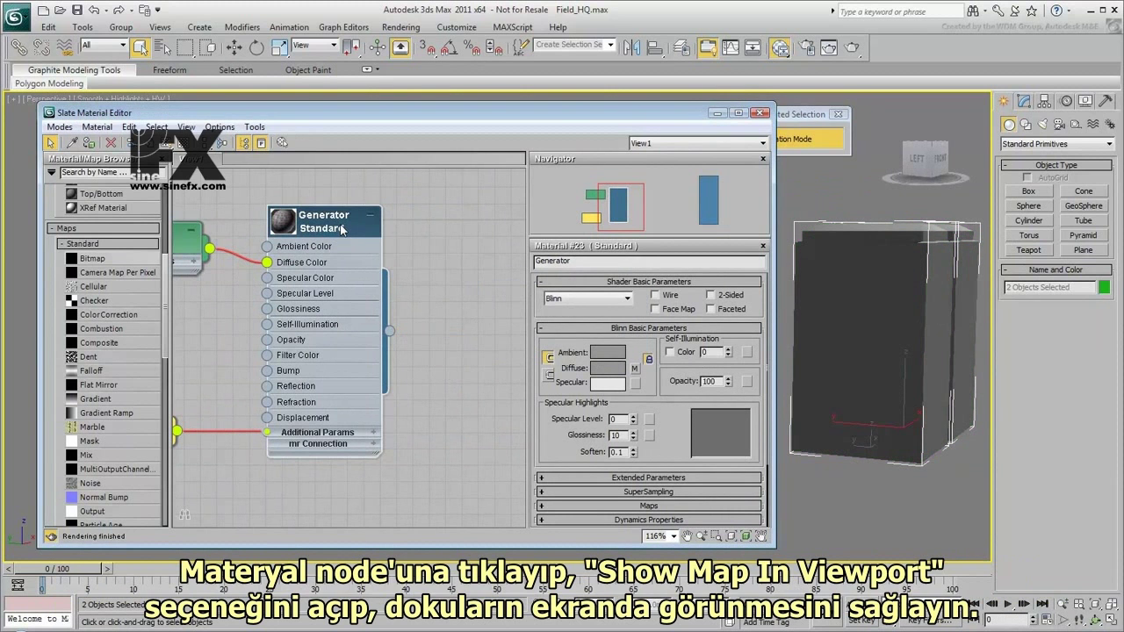
{"action": "left_click", "coordinate": [166, 144]}
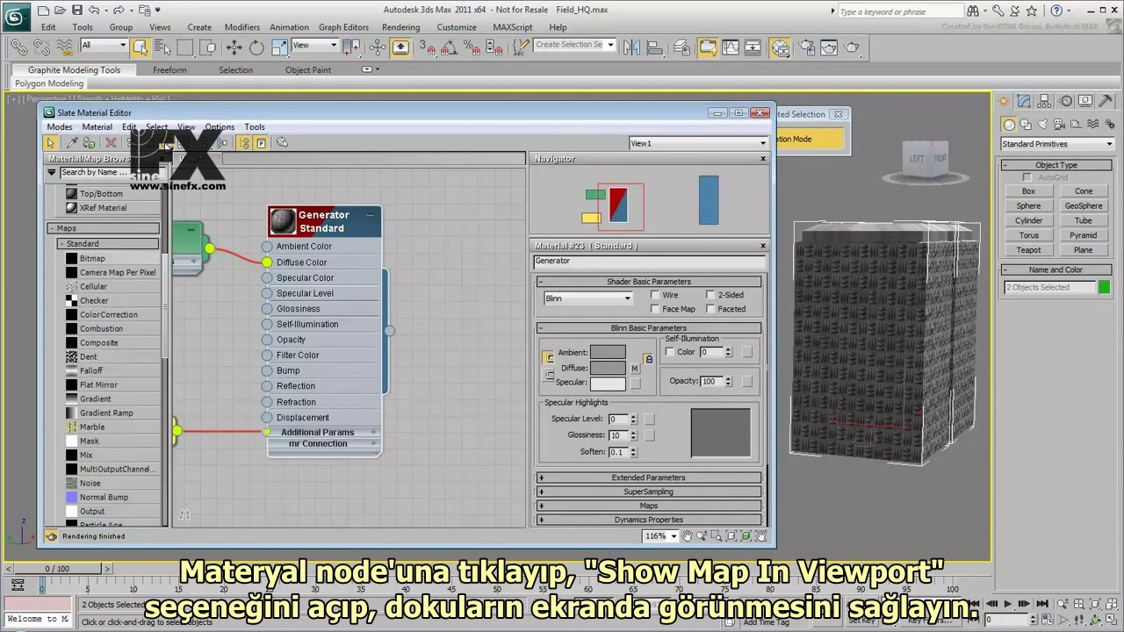
{"action": "left_click", "coordinate": [718, 113]}
Pan and zoom the viewport to frame the checker-plated generators up close
{"action": "middle_click_drag", "start_coordinate": [739, 190], "coordinate": [384, 180]}
{"action": "scroll", "coordinate": [384, 190], "scroll_direction": "up", "scroll_amount": 3}
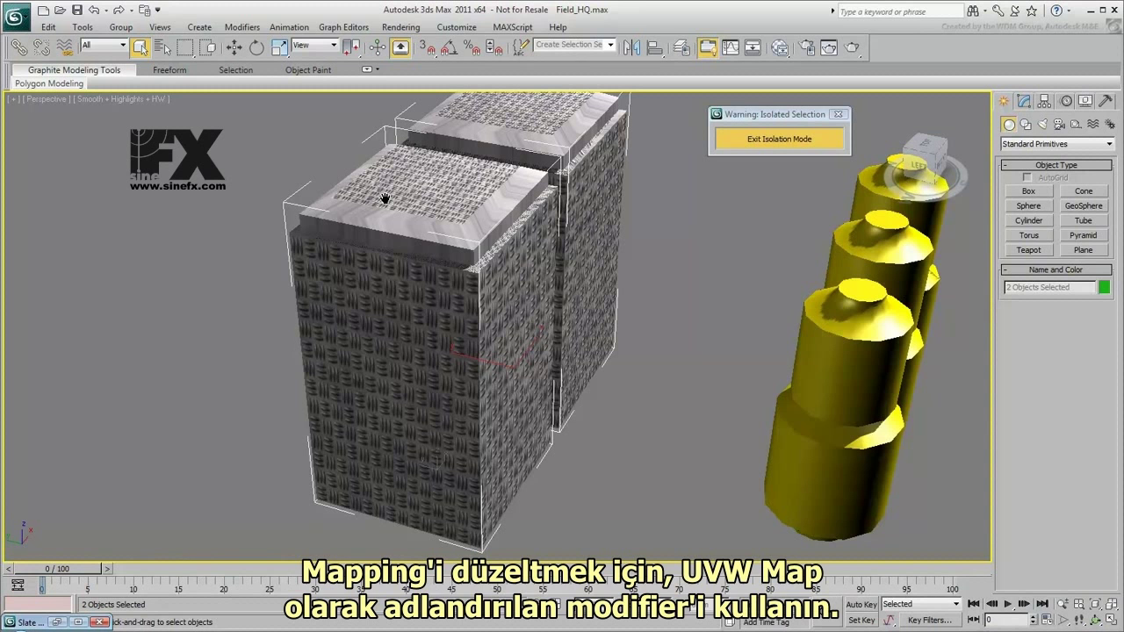
Select the front generator, Generator01, and add a UVW Map modifier to it
{"action": "left_click", "coordinate": [419, 265]}
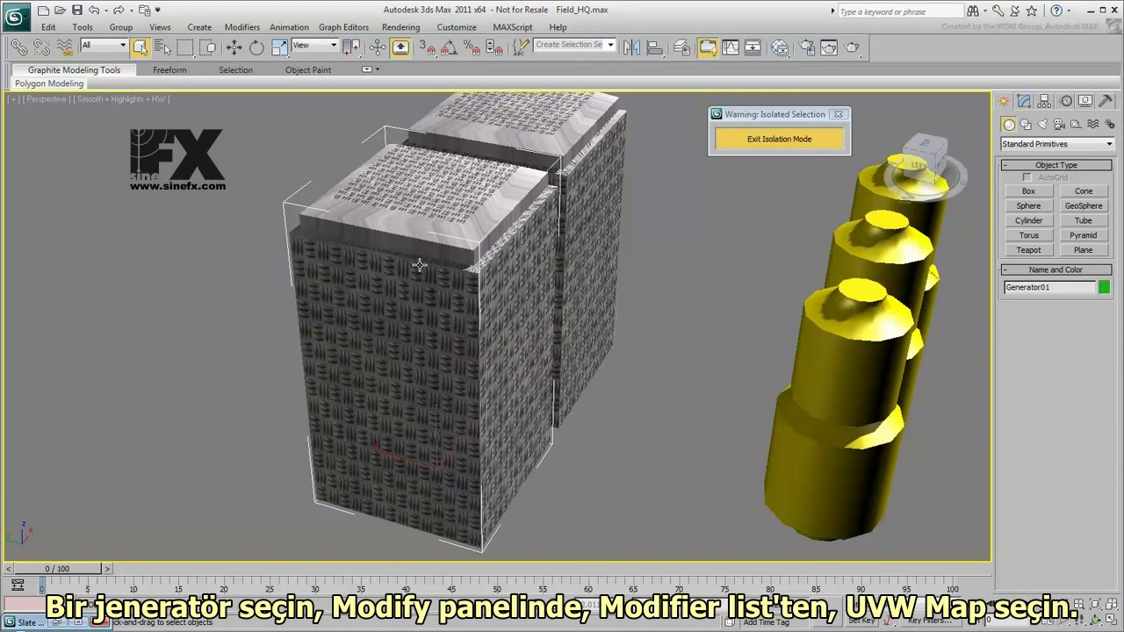
{"action": "left_click", "coordinate": [1026, 102]}
{"action": "left_click", "coordinate": [1054, 141]}
{"action": "left_click_drag", "start_coordinate": [1112, 176], "coordinate": [1113, 465]}
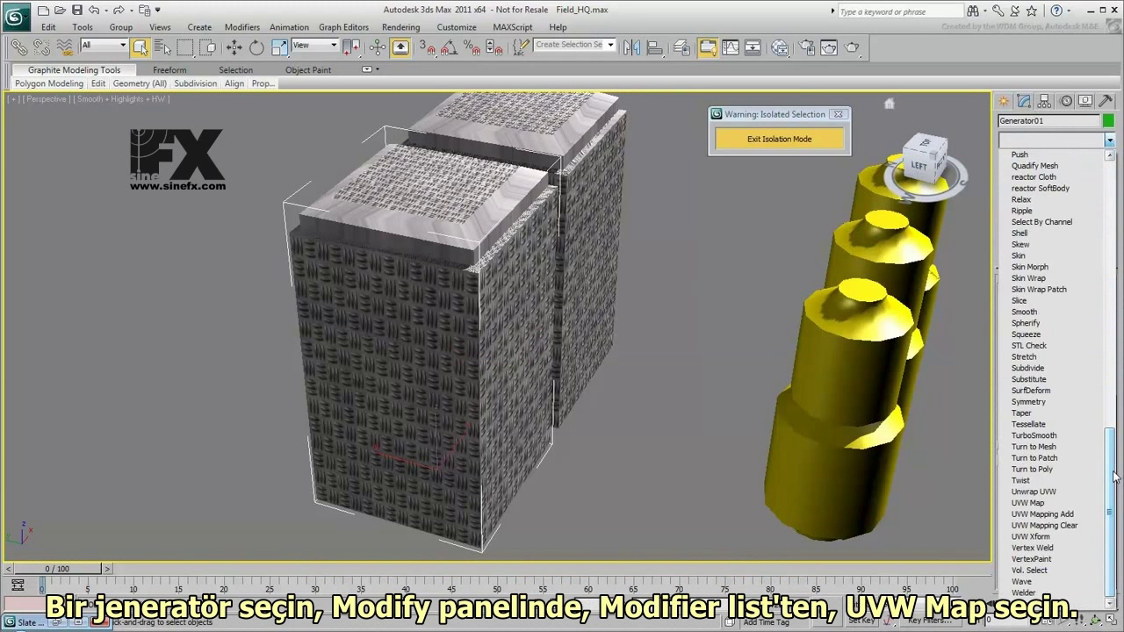
{"action": "left_click", "coordinate": [1058, 504]}
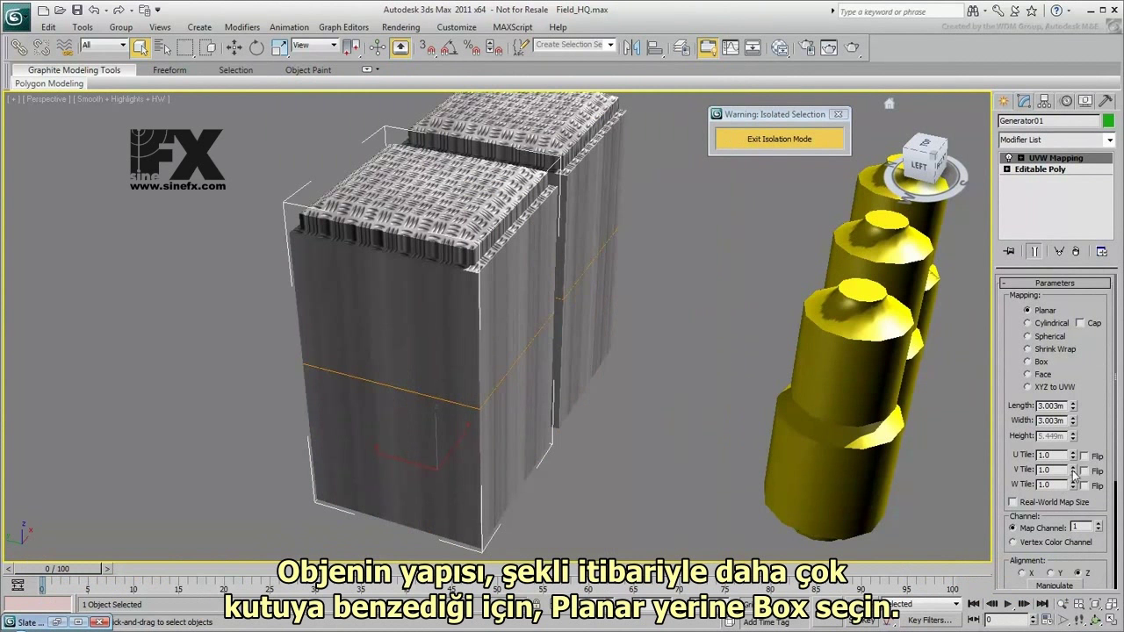
Switch the generator's UVW Mapping to Box at 2.0m length, width and height, then exit isolation
{"action": "left_click", "coordinate": [1028, 361]}
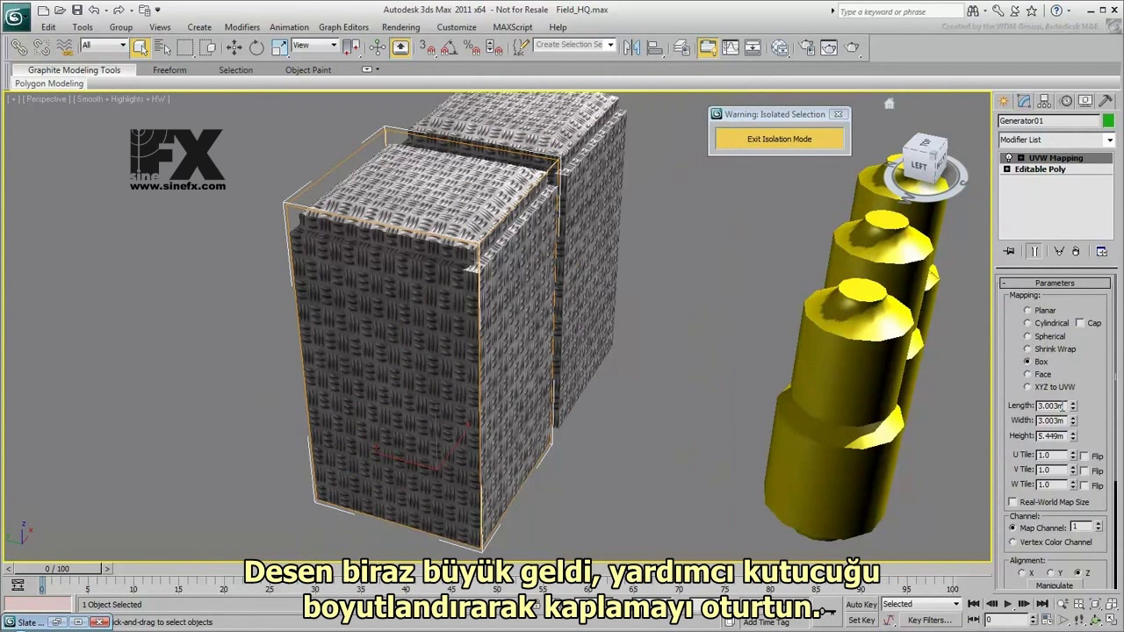
{"action": "double_click", "coordinate": [1051, 406]}
{"action": "type", "text": "2"}
{"action": "key", "text": "Return"}
{"action": "key", "text": "Tab"}
{"action": "type", "text": "2"}
{"action": "key", "text": "Return"}
{"action": "key", "text": "Tab"}
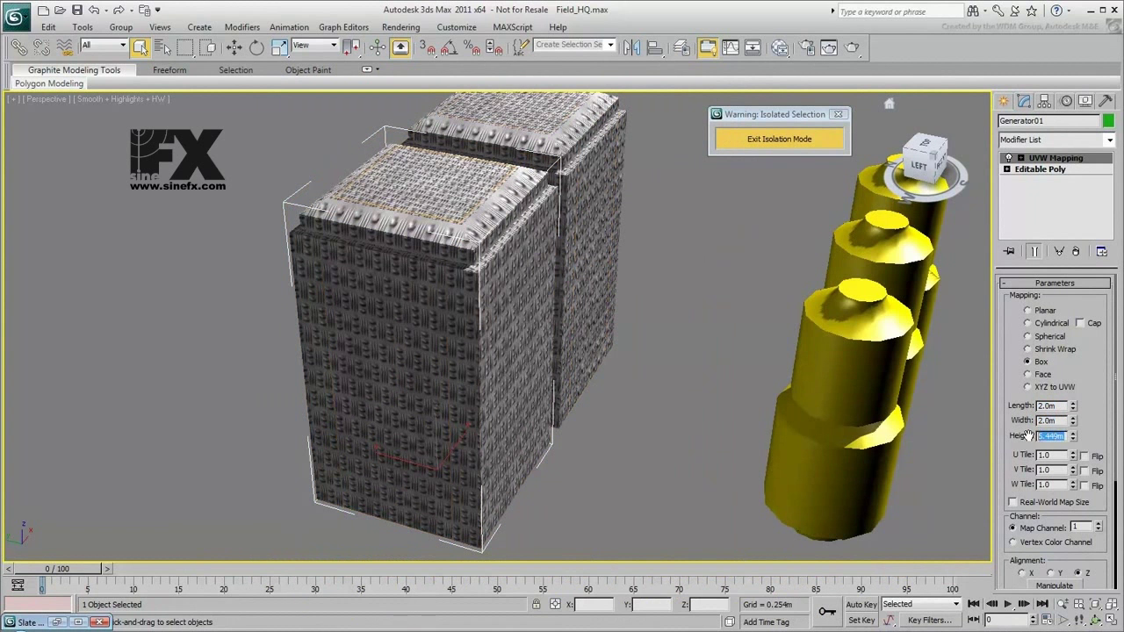
{"action": "type", "text": "2"}
{"action": "key", "text": "Return"}
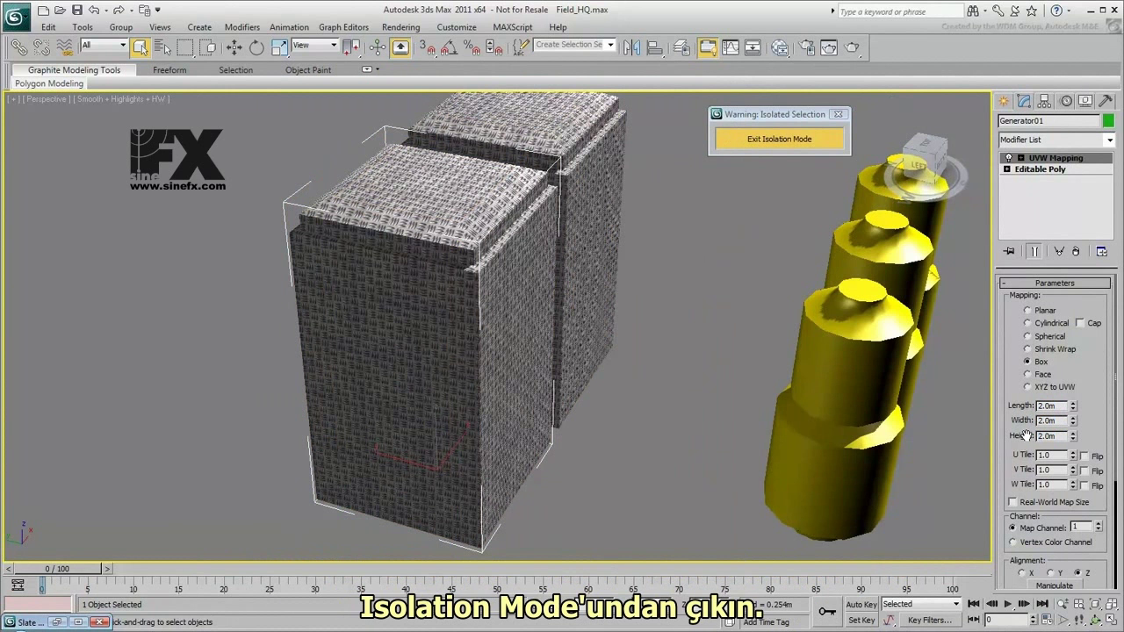
{"action": "left_click", "coordinate": [823, 139]}
{"action": "left_click", "coordinate": [822, 141]}
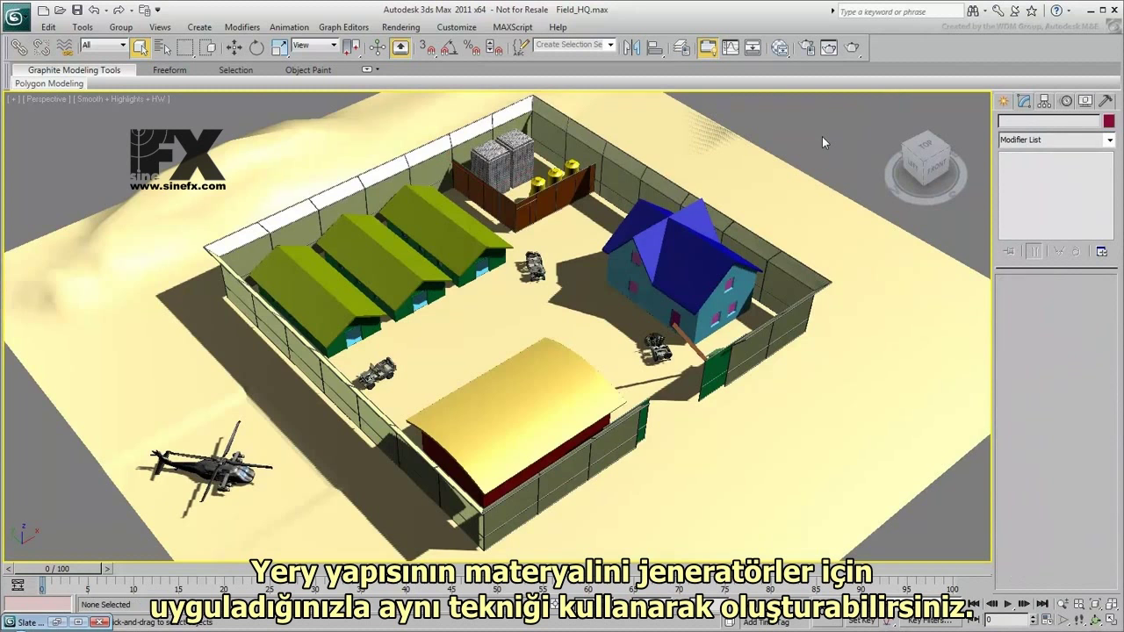
In the Slate Material Editor, add a Standard material and name it Terrain
{"action": "left_click", "coordinate": [779, 48]}
{"action": "middle_click_drag", "start_coordinate": [223, 315], "coordinate": [723, 305]}
{"action": "scroll", "coordinate": [166, 303], "scroll_direction": "up", "scroll_amount": 5}
{"action": "left_click_drag", "start_coordinate": [95, 404], "coordinate": [291, 260]}
{"action": "middle_click_drag", "start_coordinate": [188, 380], "coordinate": [332, 330]}
{"action": "double_click", "coordinate": [421, 217]}
{"action": "type", "text": "Terrain"}
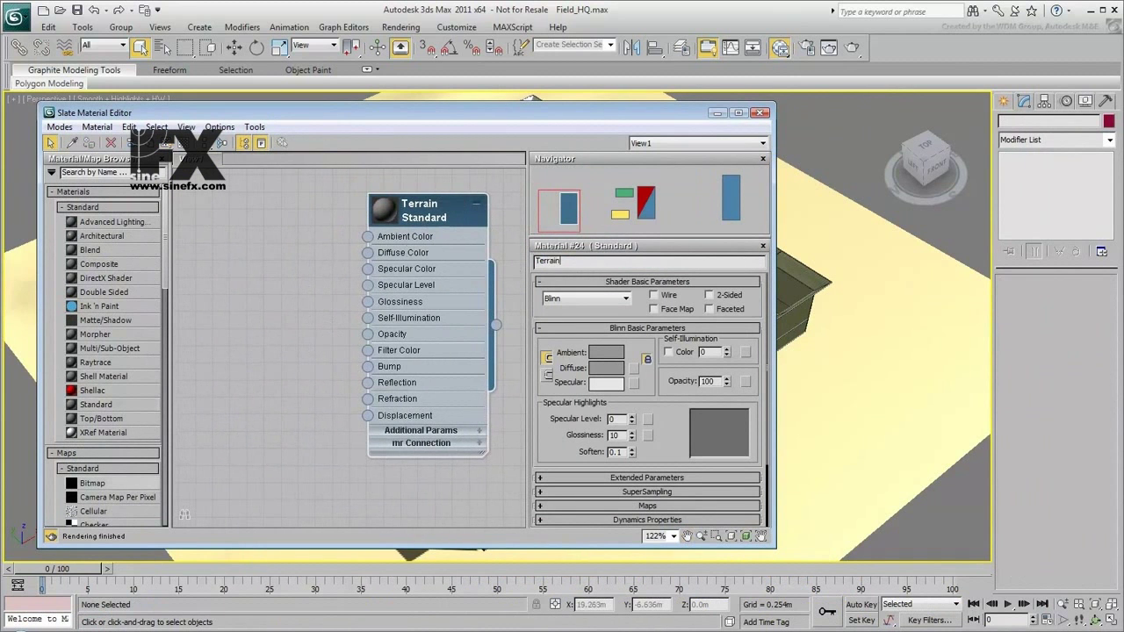
Wire a terrain.jpg Bitmap into the Terrain material's Diffuse Color
{"action": "left_click_drag", "start_coordinate": [92, 483], "coordinate": [227, 244]}
{"action": "left_click", "coordinate": [297, 312]}
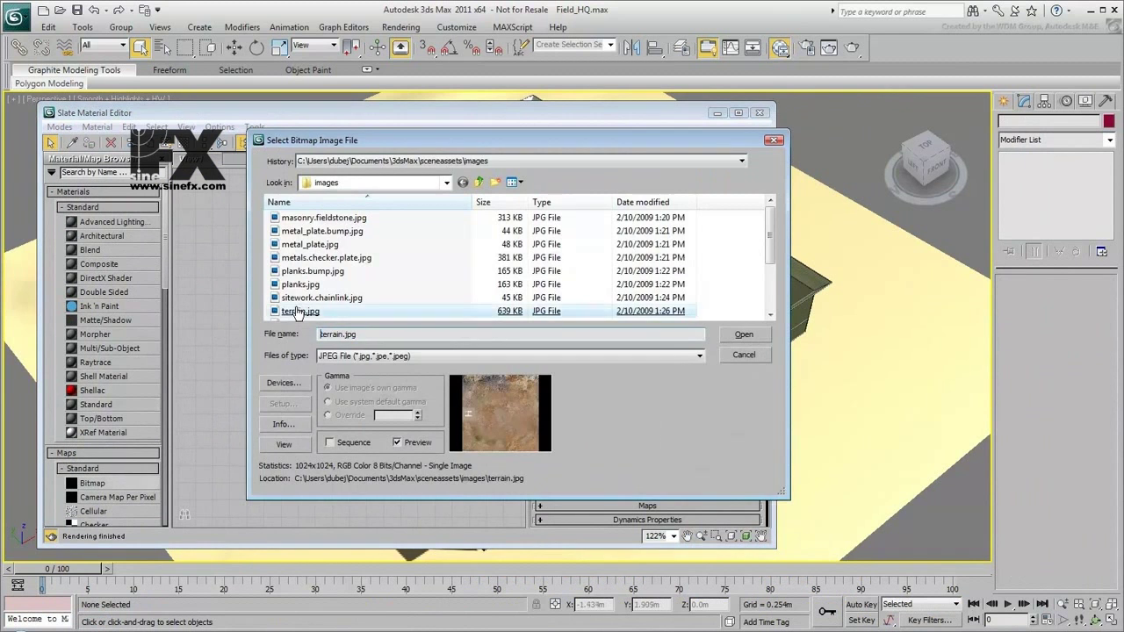
{"action": "double_click", "coordinate": [297, 312]}
{"action": "left_click_drag", "start_coordinate": [313, 261], "coordinate": [392, 259]}
{"action": "middle_click_drag", "start_coordinate": [393, 264], "coordinate": [324, 263]}
Assign the Terrain material to the ground and enable Show Map in Viewport
{"action": "left_click_drag", "start_coordinate": [451, 329], "coordinate": [816, 393]}
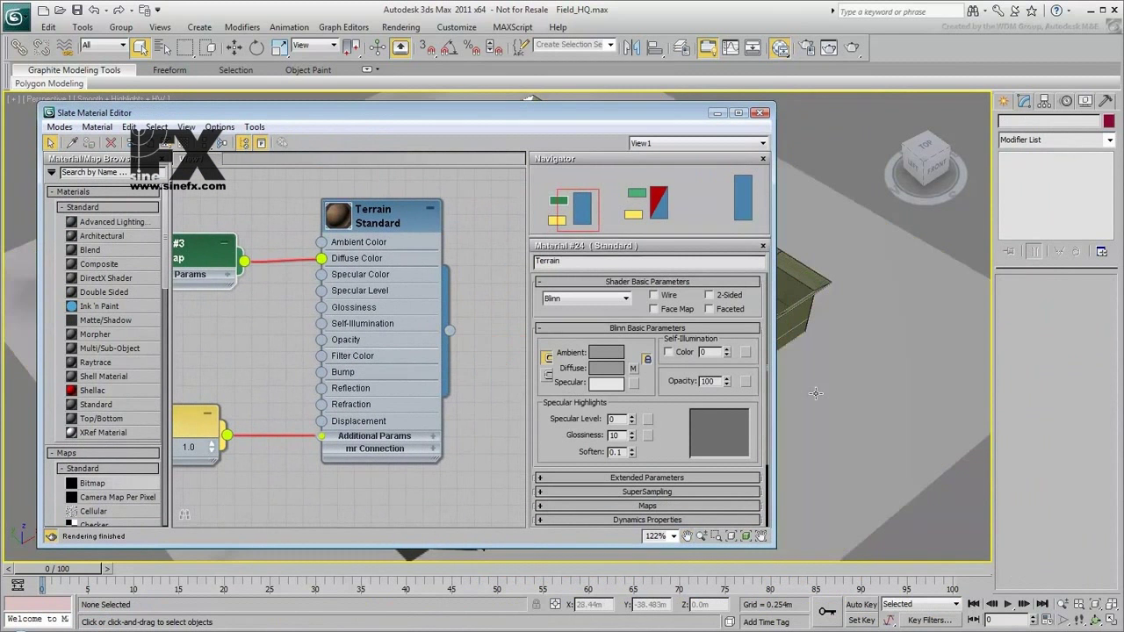
{"action": "left_click", "coordinate": [388, 227]}
{"action": "left_click", "coordinate": [172, 144]}
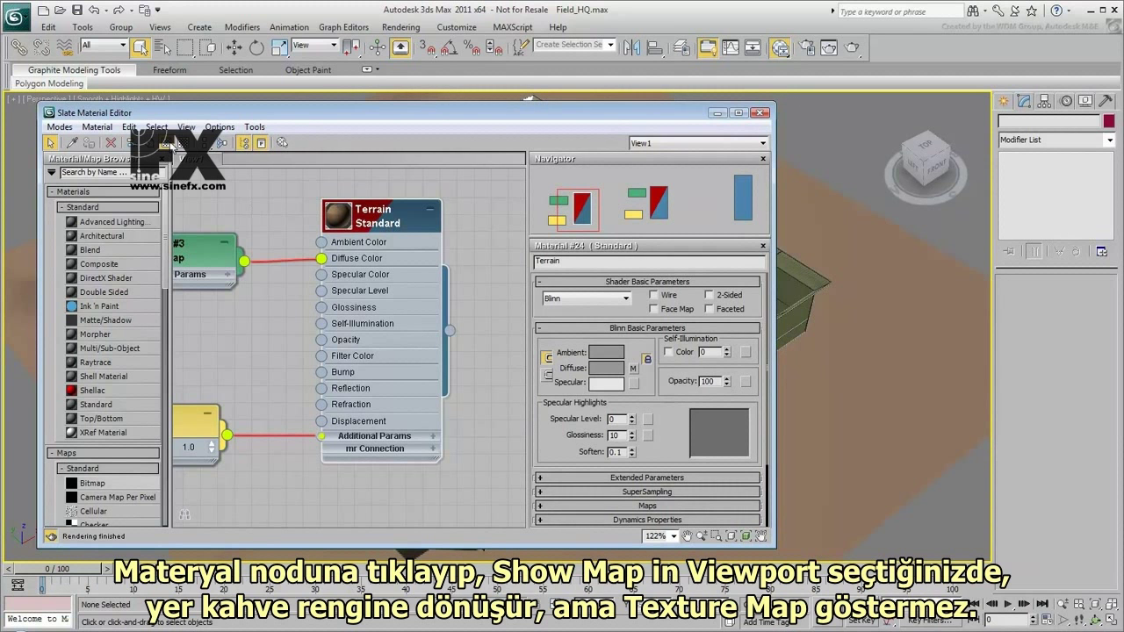
{"action": "left_click", "coordinate": [716, 114]}
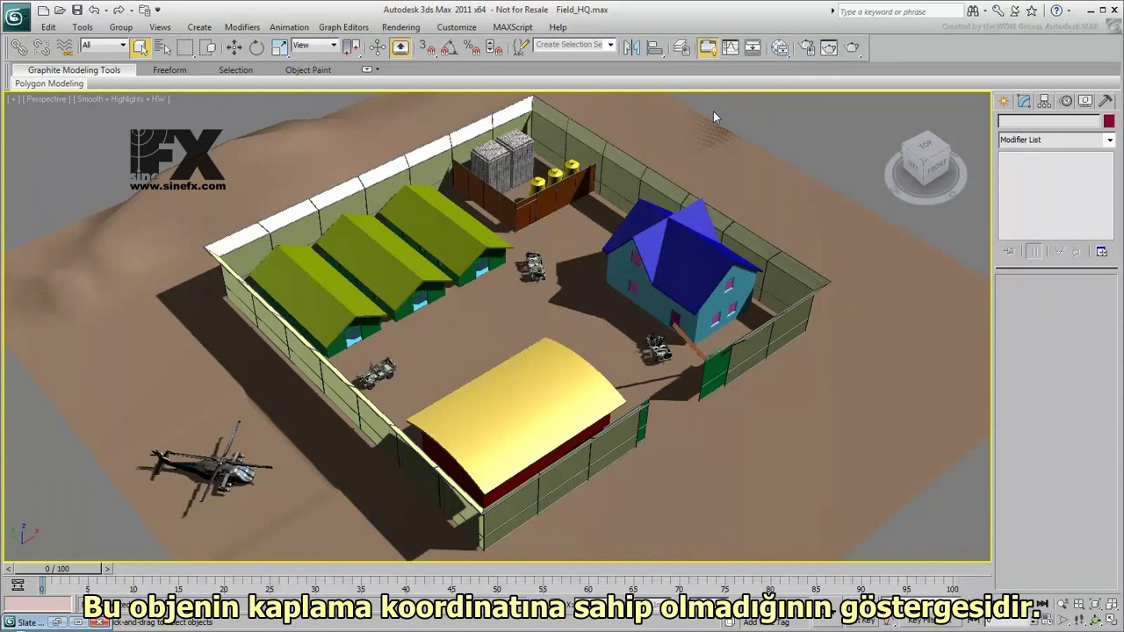
Add a UVW Map modifier to the ground object, then deselect it
{"action": "left_click", "coordinate": [754, 180]}
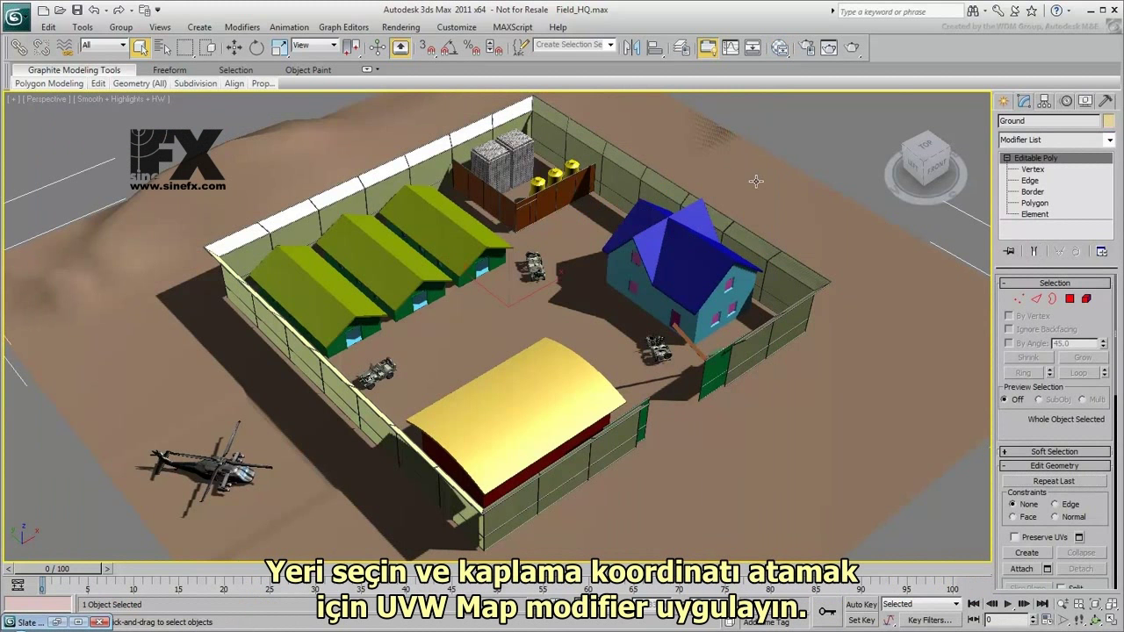
{"action": "left_click", "coordinate": [1110, 140]}
{"action": "left_click_drag", "start_coordinate": [1110, 246], "coordinate": [1112, 514]}
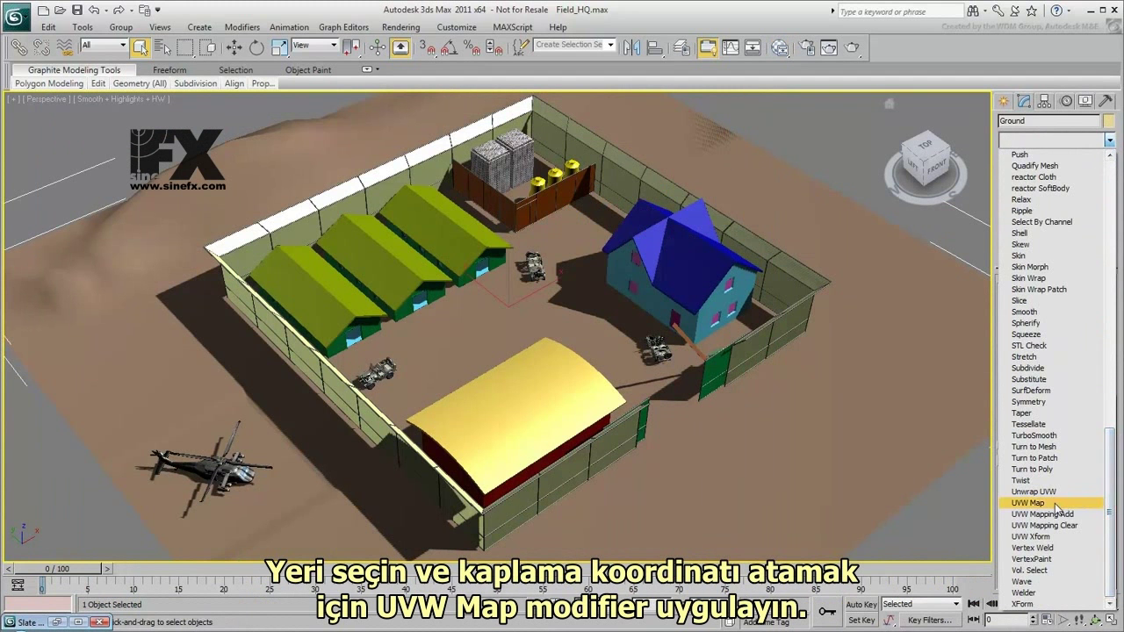
{"action": "left_click", "coordinate": [1086, 502]}
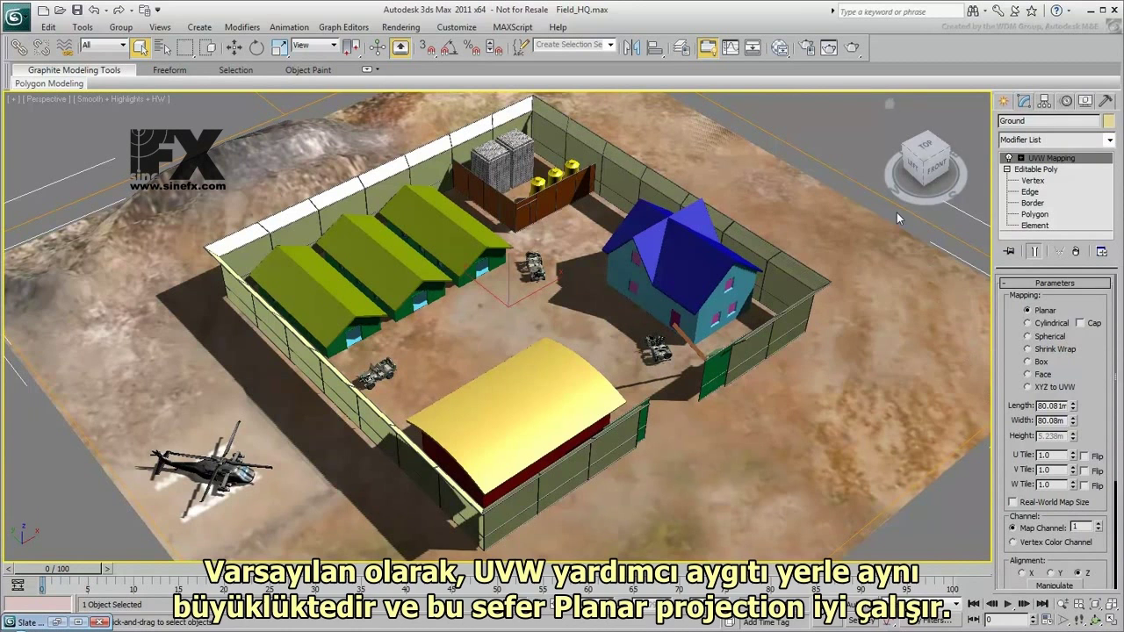
{"action": "left_click", "coordinate": [851, 130]}
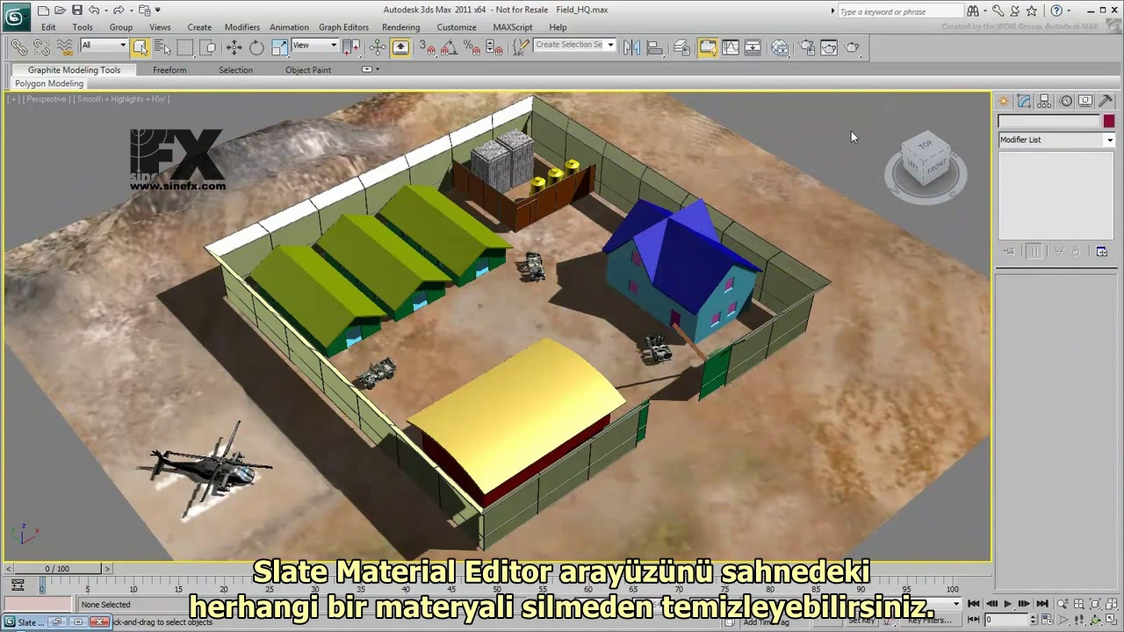
In the Slate Material Editor, select all nodes with Ctrl+A and delete them
{"action": "left_click", "coordinate": [780, 47]}
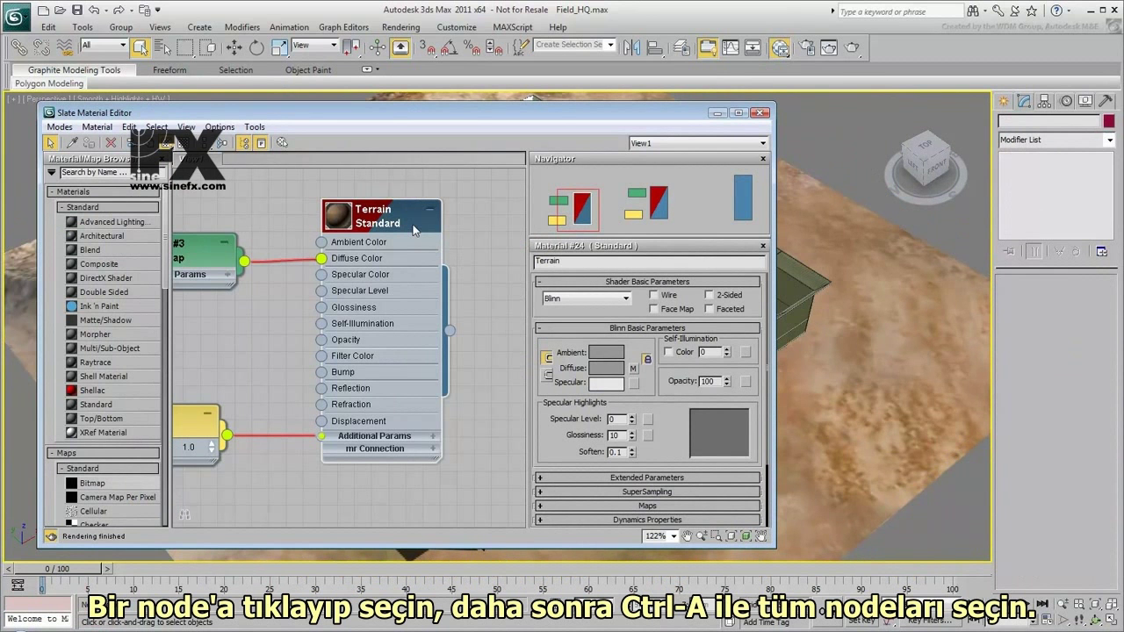
{"action": "key", "text": "ctrl+a"}
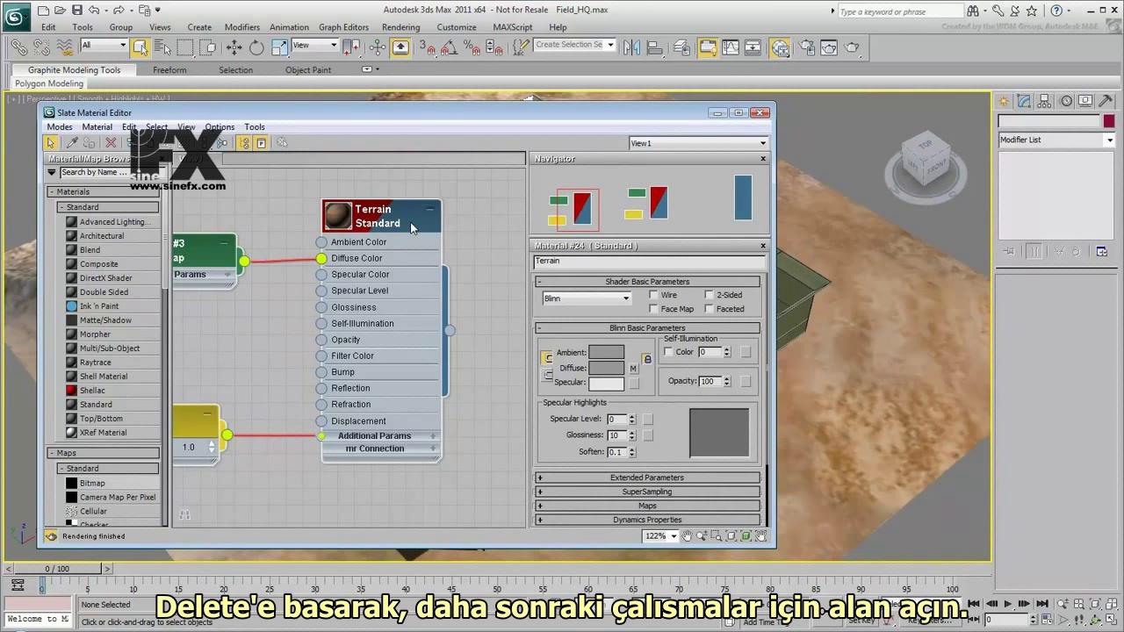
{"action": "key", "text": "Delete"}
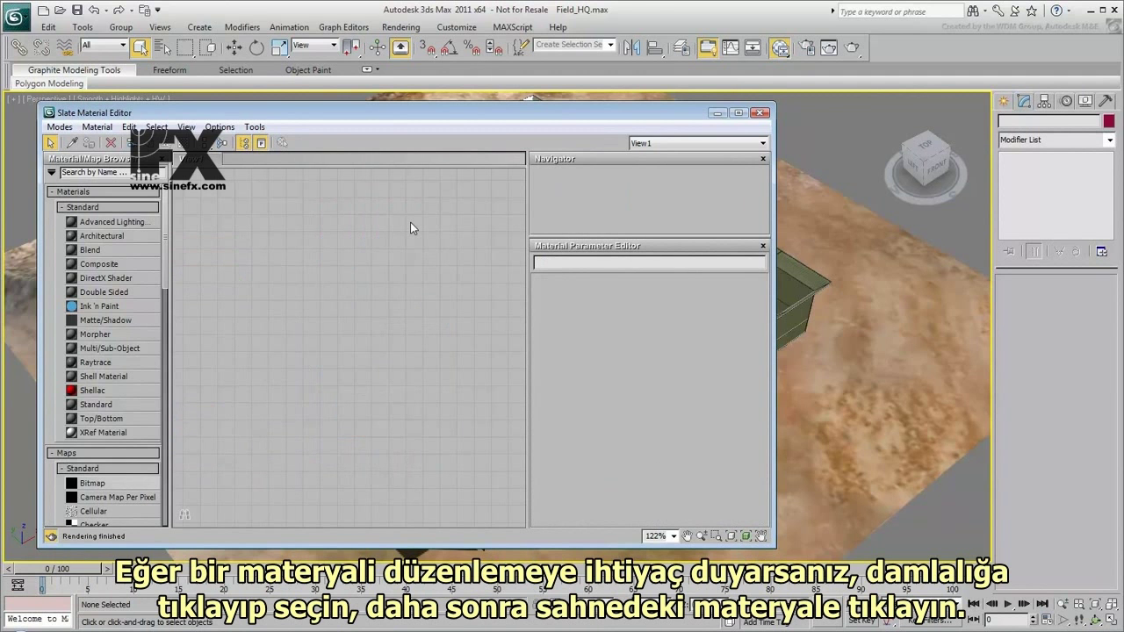
Pick the Terrain material from the ground with the eyedropper, then close the editor
{"action": "left_click", "coordinate": [72, 143]}
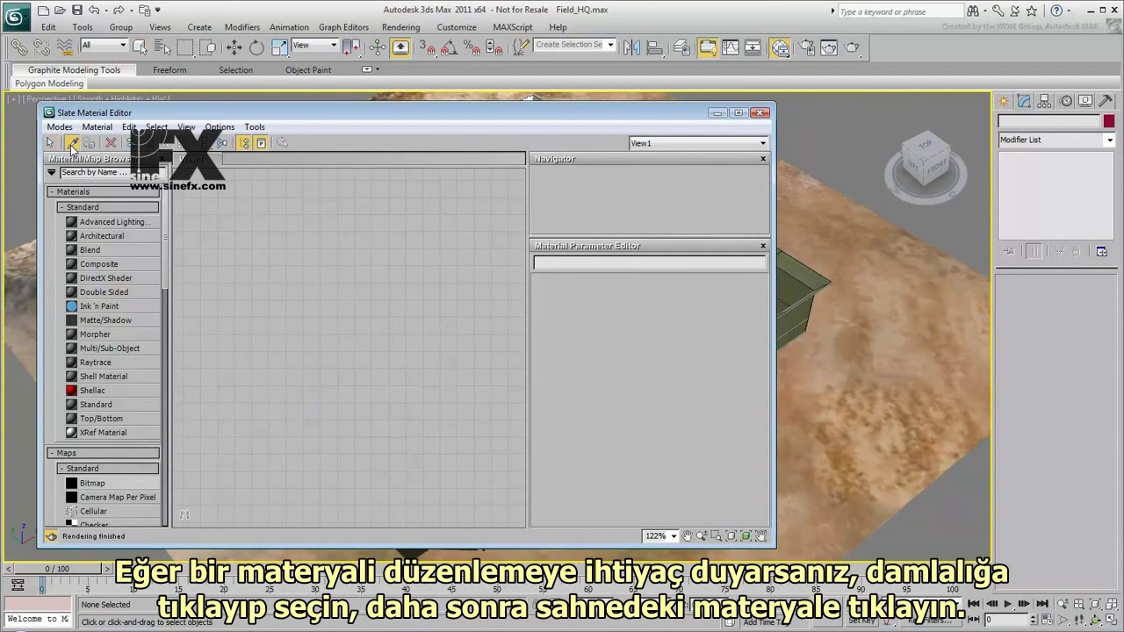
{"action": "left_click", "coordinate": [849, 320]}
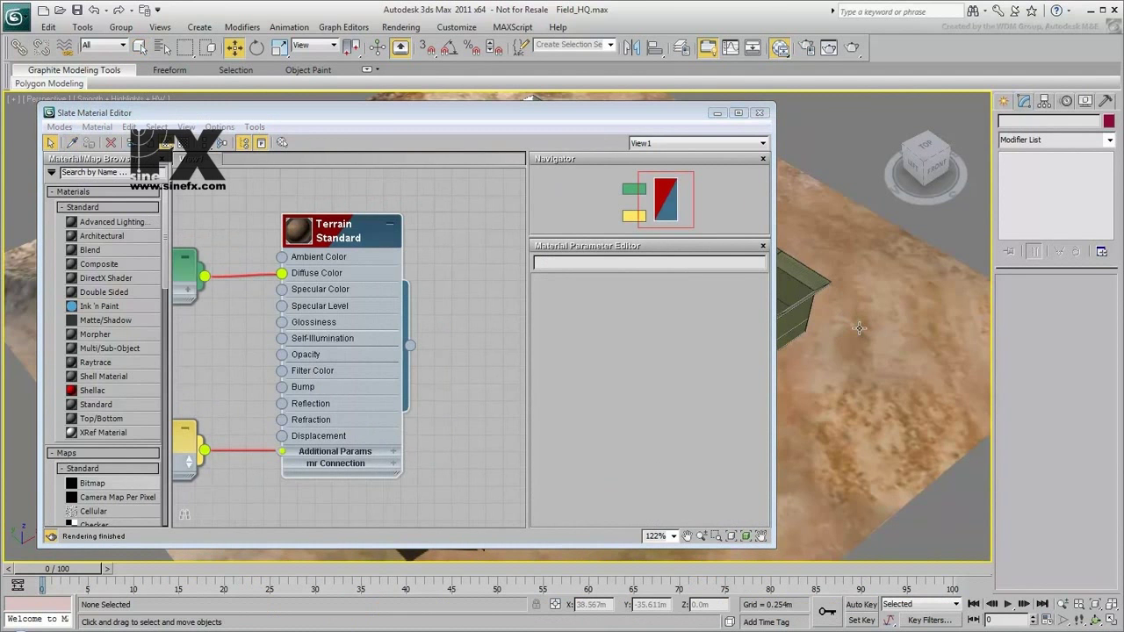
{"action": "left_click", "coordinate": [760, 113]}
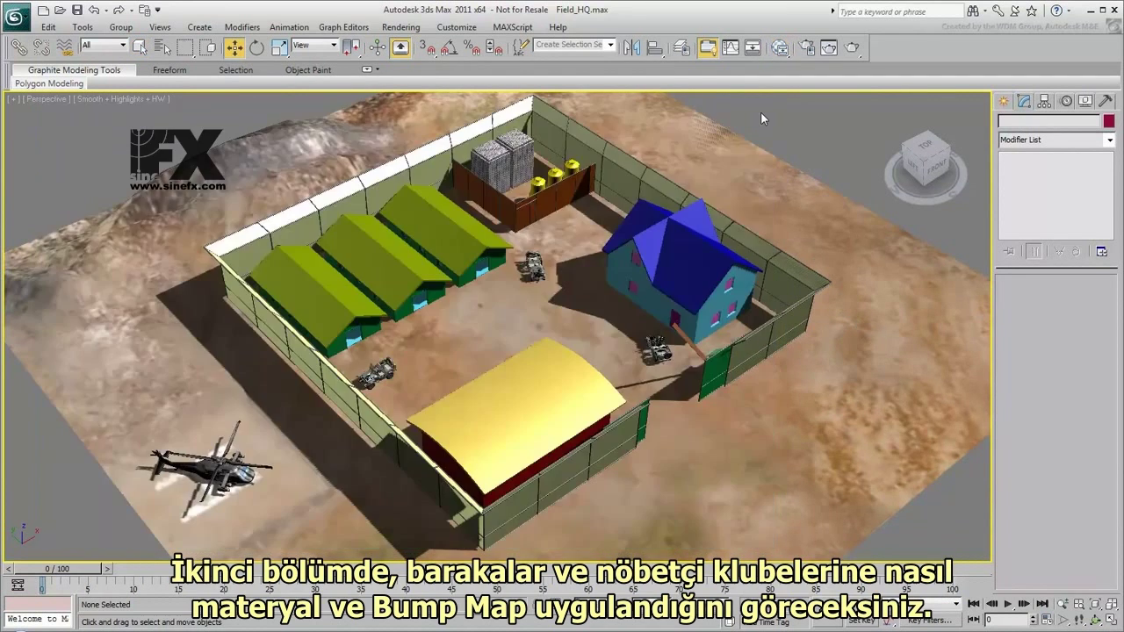